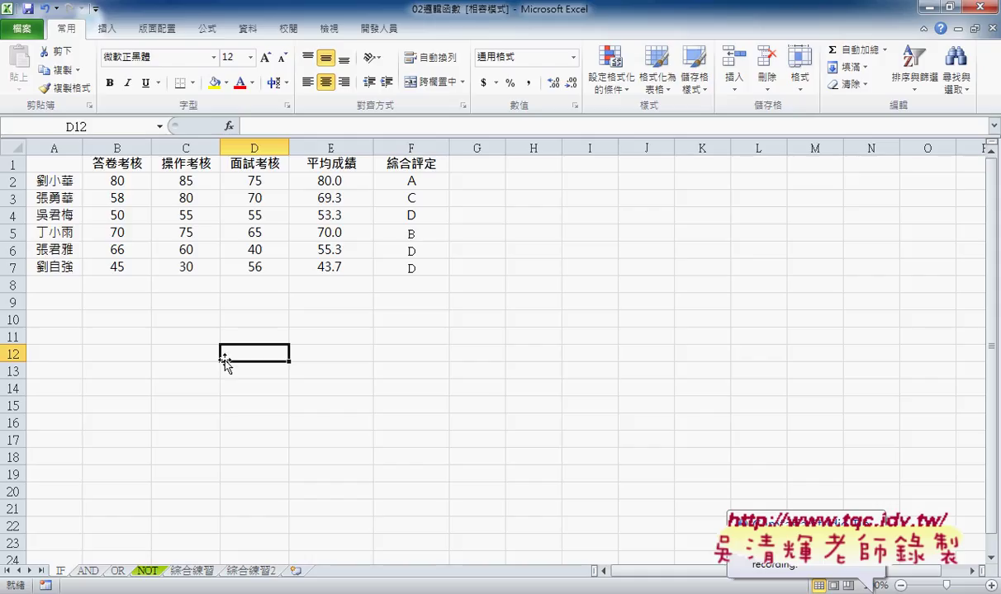
Consult the index.html notes document in the browser, then return to Excel.
{"action": "left_click_drag", "start_coordinate": [48, 284], "coordinate": [336, 284]}
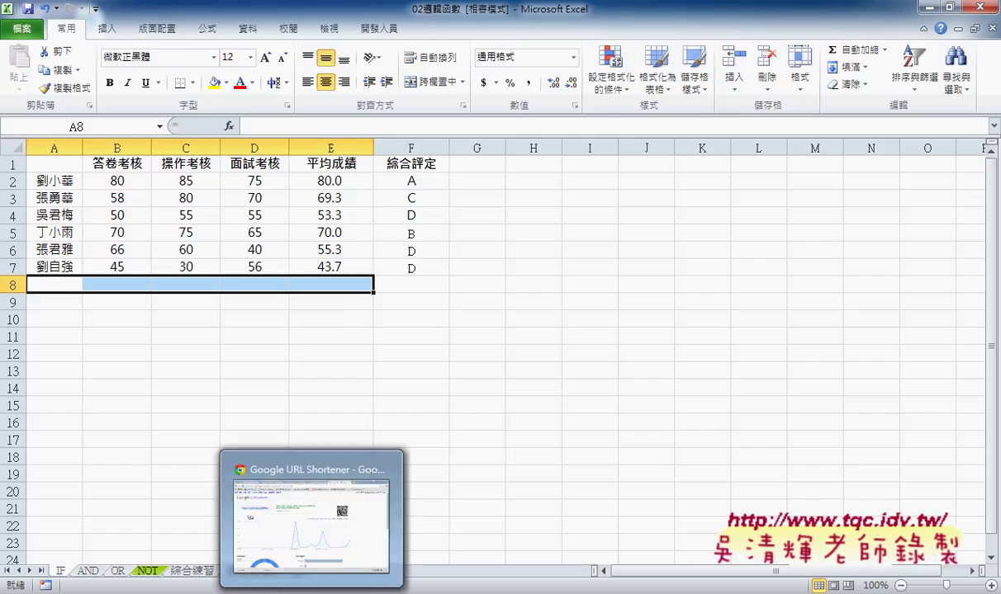
{"action": "left_click", "coordinate": [322, 503]}
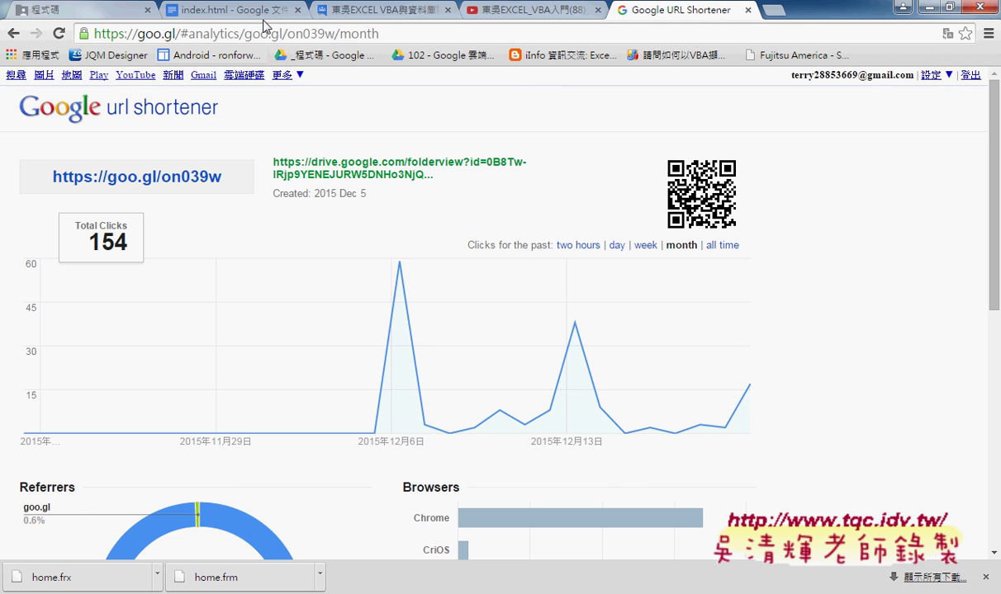
{"action": "left_click", "coordinate": [231, 9]}
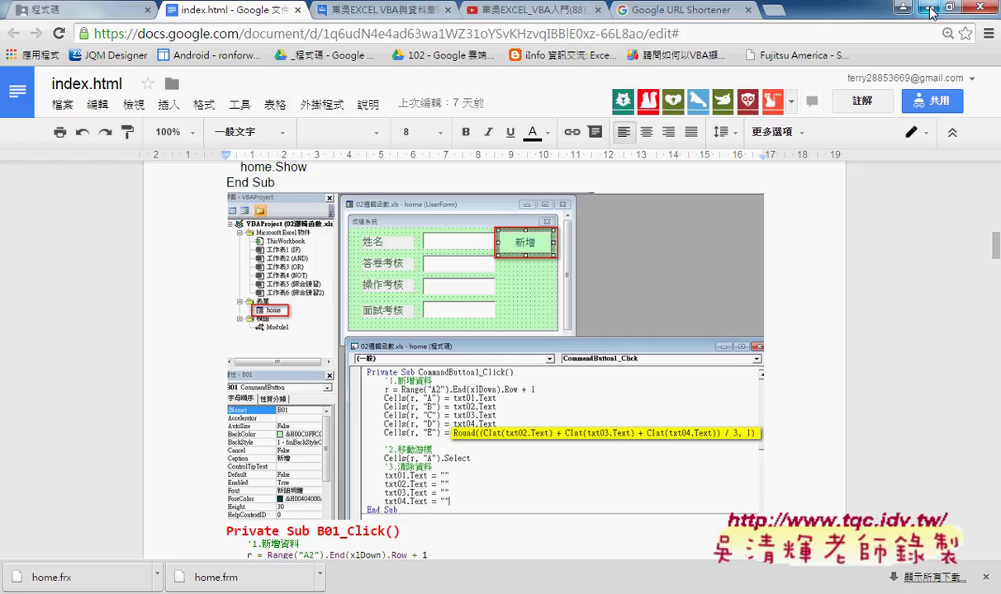
{"action": "left_click", "coordinate": [928, 10]}
Format-paint the A6:F7 student-row formatting onto rows 8 through 24.
{"action": "left_click", "coordinate": [57, 284]}
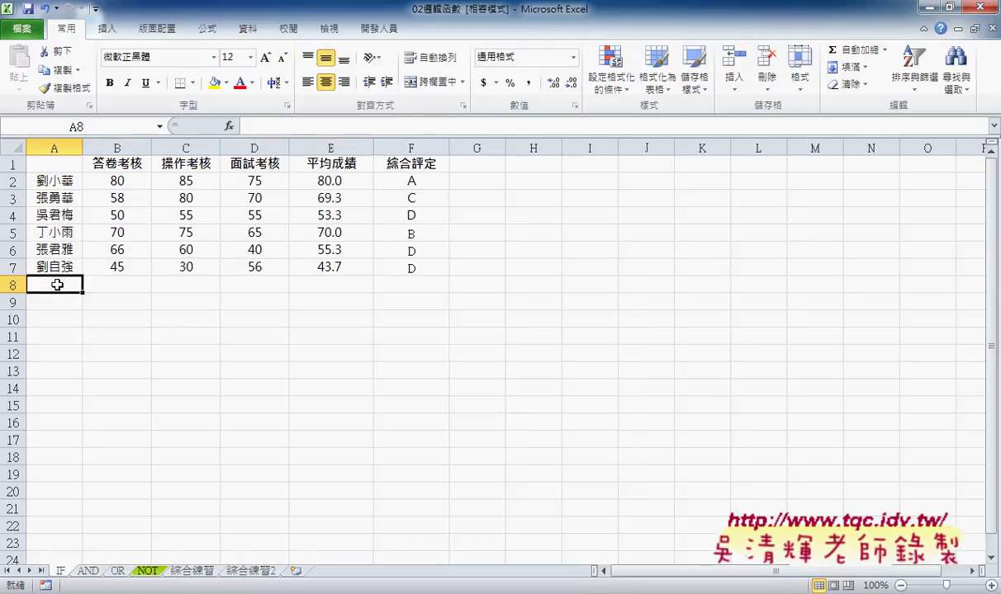
{"action": "left_click_drag", "start_coordinate": [56, 284], "coordinate": [424, 301]}
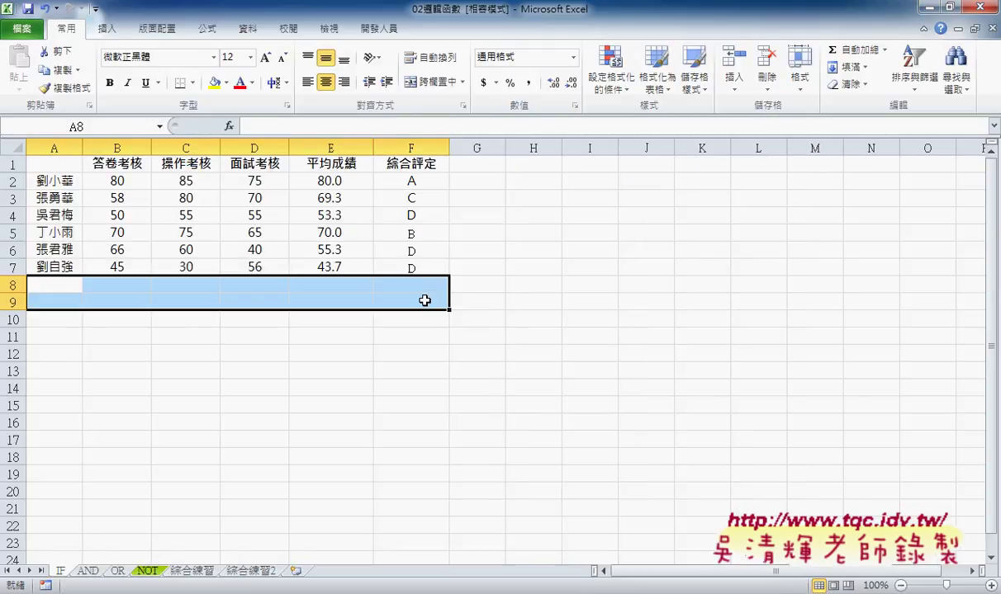
{"action": "mouse_move", "coordinate": [13, 285]}
{"action": "left_mouse_down"}
{"action": "mouse_move", "coordinate": [13, 303]}
{"action": "mouse_move", "coordinate": [412, 301]}
{"action": "left_mouse_up"}
{"action": "left_click_drag", "start_coordinate": [49, 251], "coordinate": [388, 262]}
{"action": "left_click", "coordinate": [48, 95]}
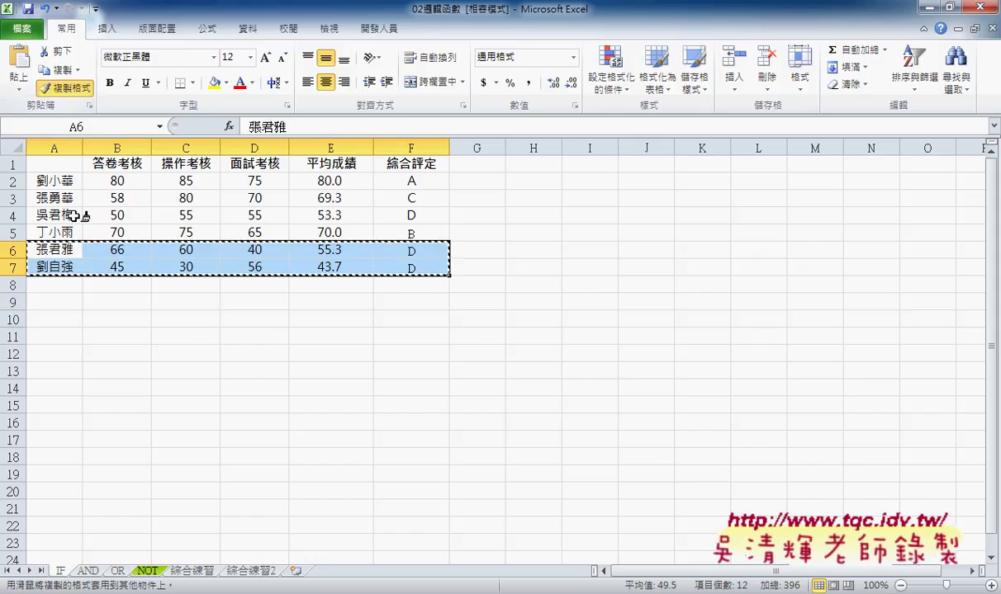
{"action": "left_click_drag", "start_coordinate": [49, 285], "coordinate": [404, 553]}
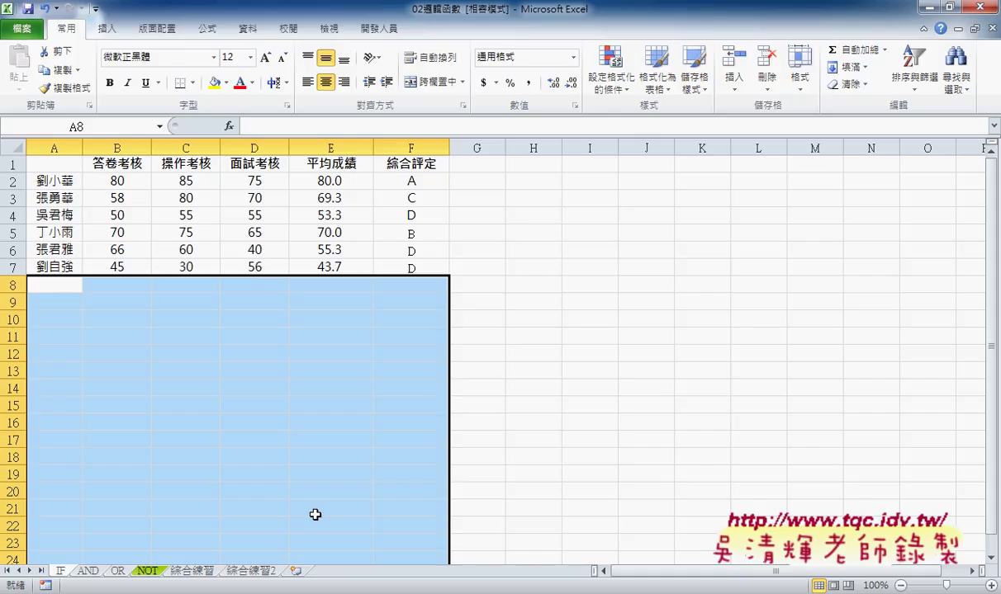
Run the grade-entry form and enter a student name and an 答卷考核 score of 85.
{"action": "mouse_move", "coordinate": [301, 578]}
{"action": "left_click", "coordinate": [333, 551]}
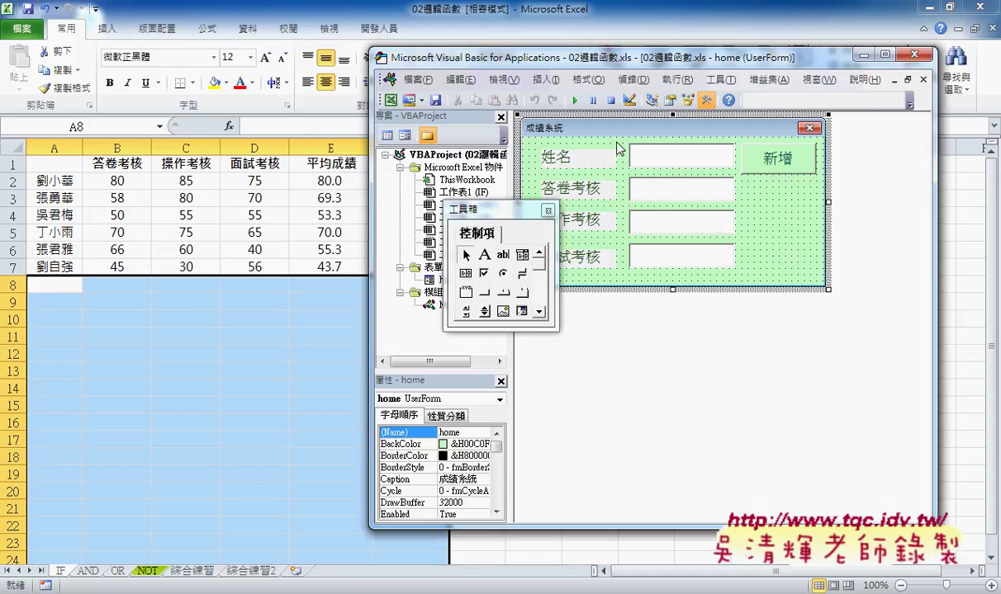
{"action": "left_click", "coordinate": [576, 100]}
{"action": "type", "text": "吳"}
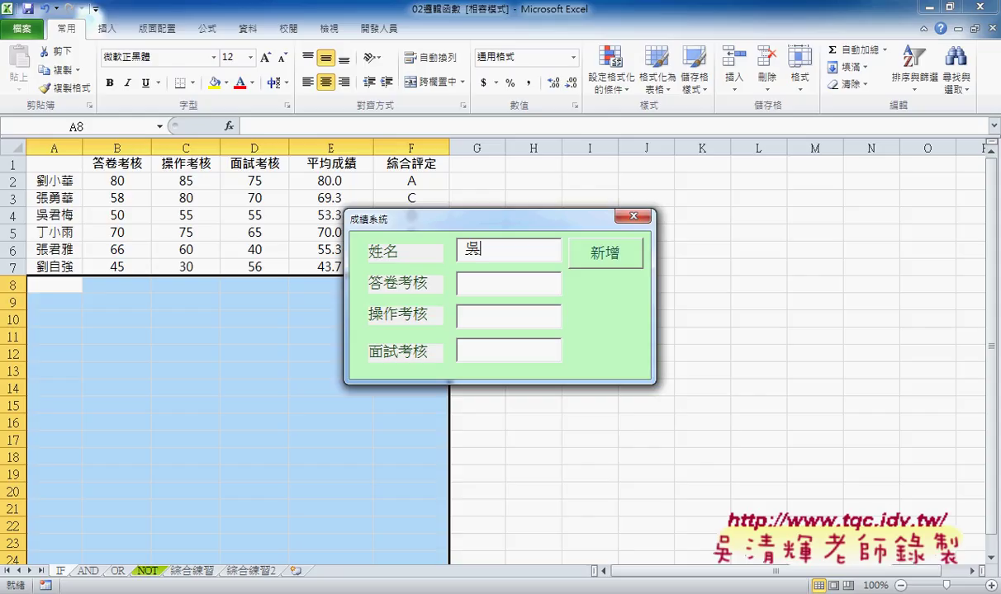
{"action": "type", "text": "XX"}
{"action": "key", "text": "Tab"}
{"action": "type", "text": "85"}
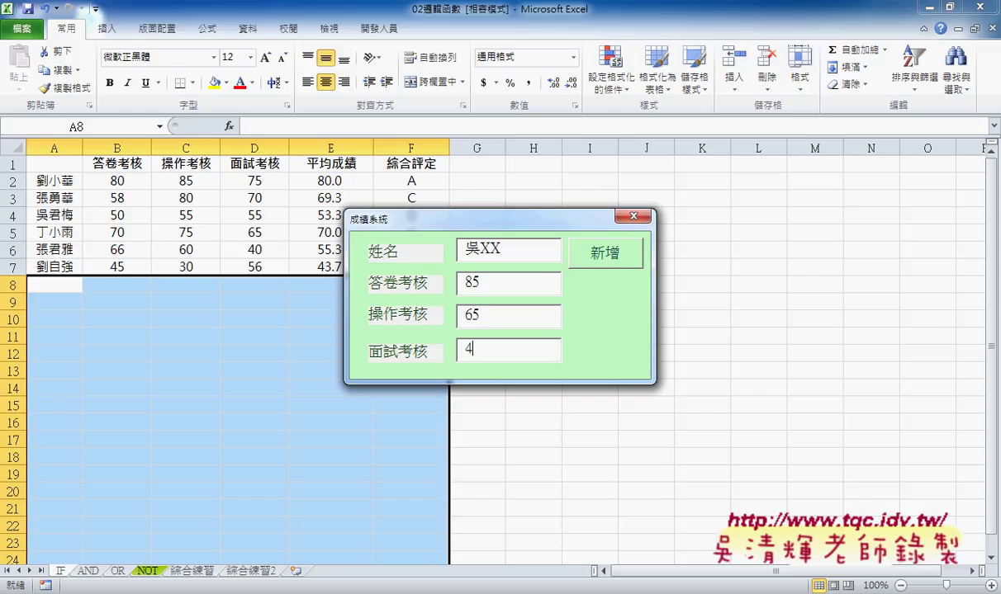
Annotate the name column, empty row 8 and the form entries, then add the record to row 8.
{"action": "left_click_drag", "start_coordinate": [507, 219], "coordinate": [631, 219]}
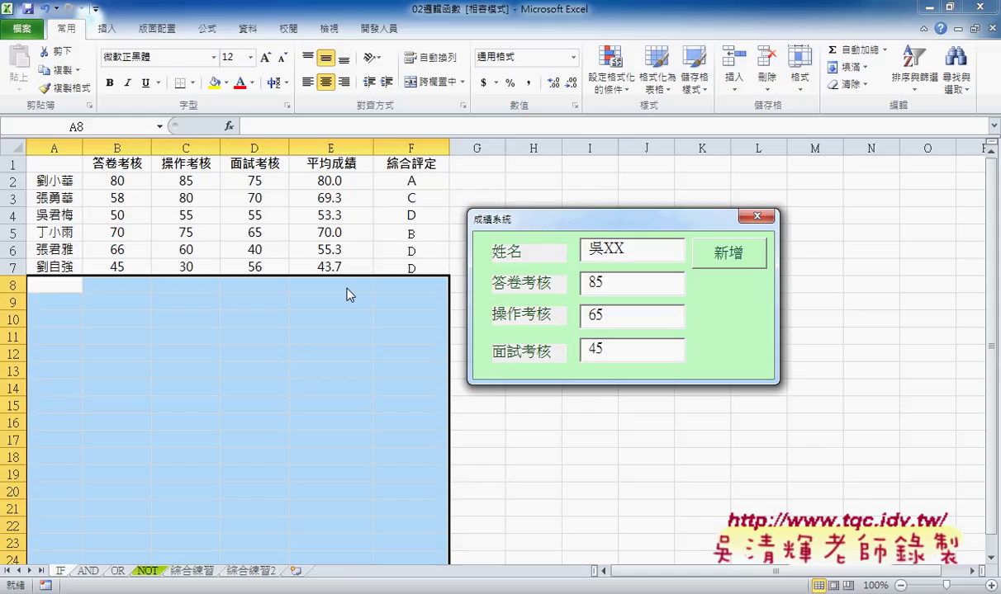
{"action": "mouse_move", "coordinate": [50, 176]}
{"action": "left_mouse_down"}
{"action": "mouse_move", "coordinate": [65, 266]}
{"action": "mouse_move", "coordinate": [76, 247]}
{"action": "left_mouse_up"}
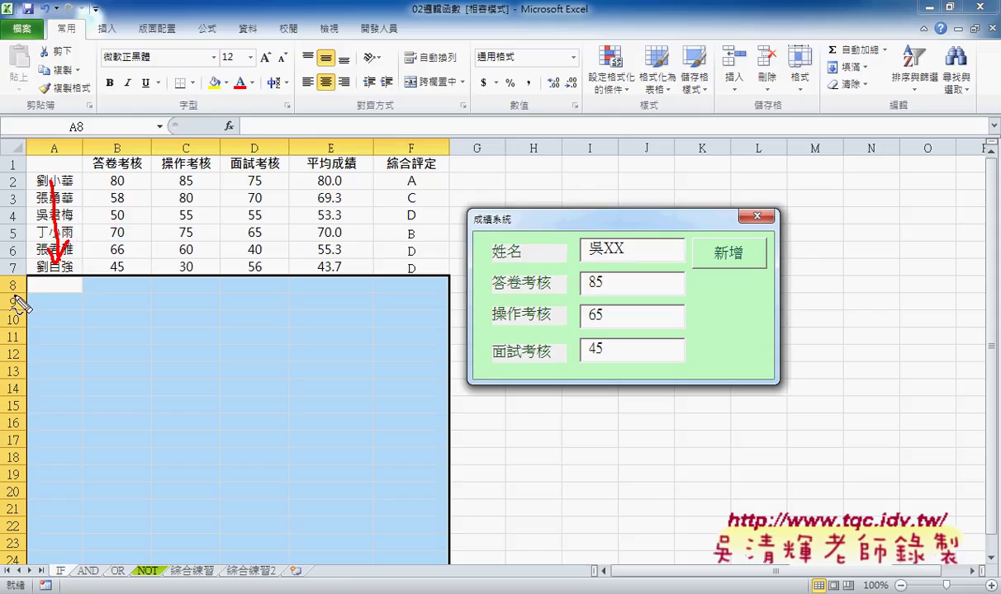
{"action": "left_click_drag", "start_coordinate": [18, 278], "coordinate": [12, 279]}
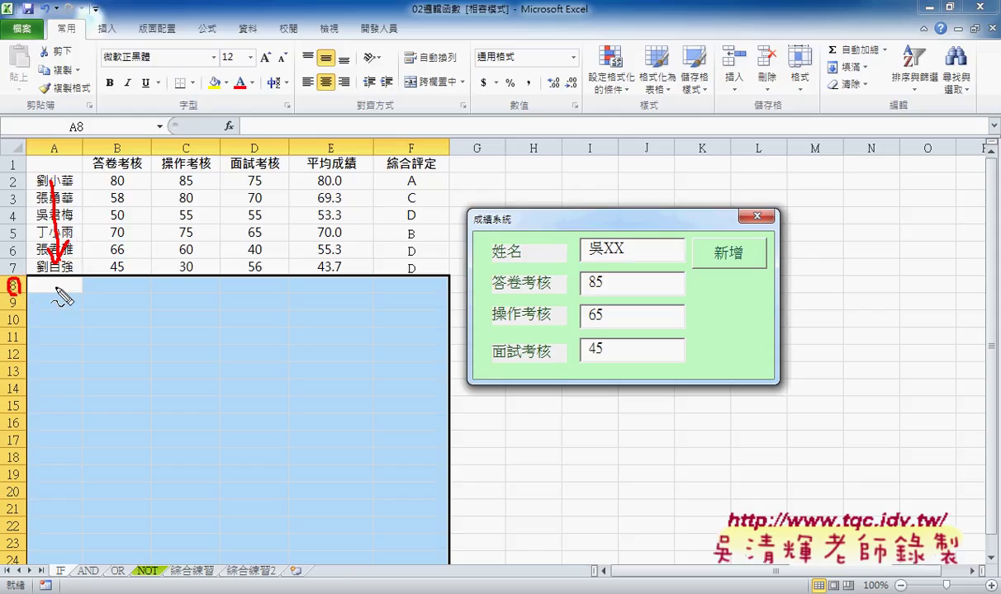
{"action": "mouse_move", "coordinate": [623, 260]}
{"action": "left_mouse_down"}
{"action": "mouse_move", "coordinate": [576, 269]}
{"action": "mouse_move", "coordinate": [584, 292]}
{"action": "left_mouse_up"}
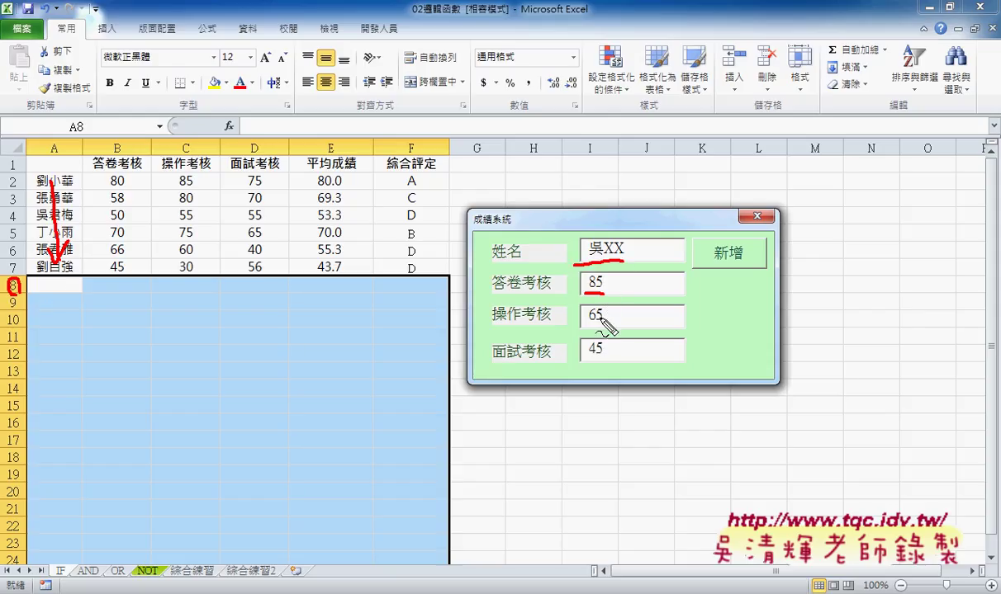
{"action": "mouse_move", "coordinate": [602, 326]}
{"action": "left_mouse_down"}
{"action": "mouse_move", "coordinate": [585, 329]}
{"action": "mouse_move", "coordinate": [588, 360]}
{"action": "left_mouse_up"}
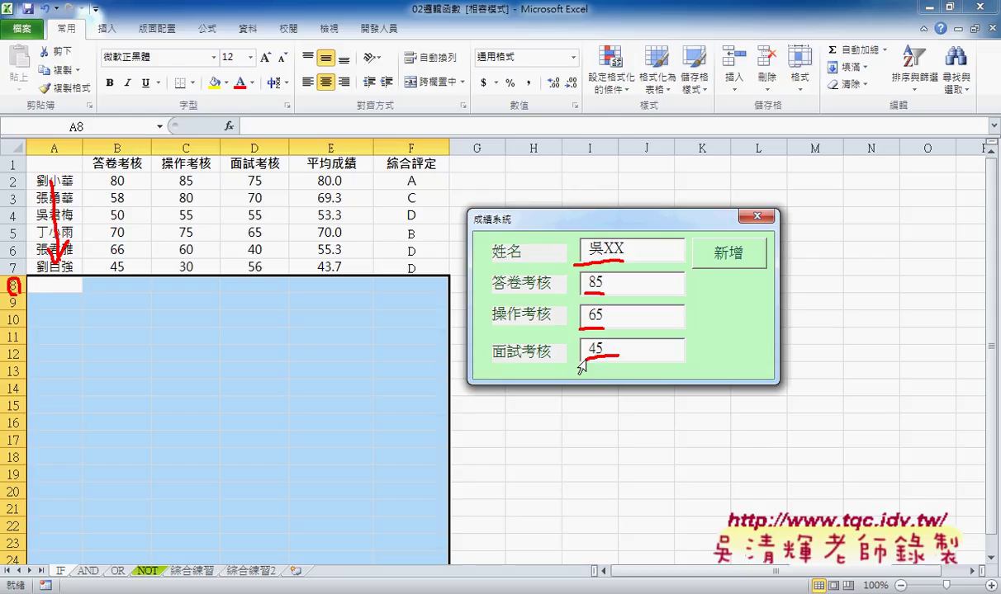
{"action": "key", "text": "Escape"}
{"action": "left_click", "coordinate": [724, 256]}
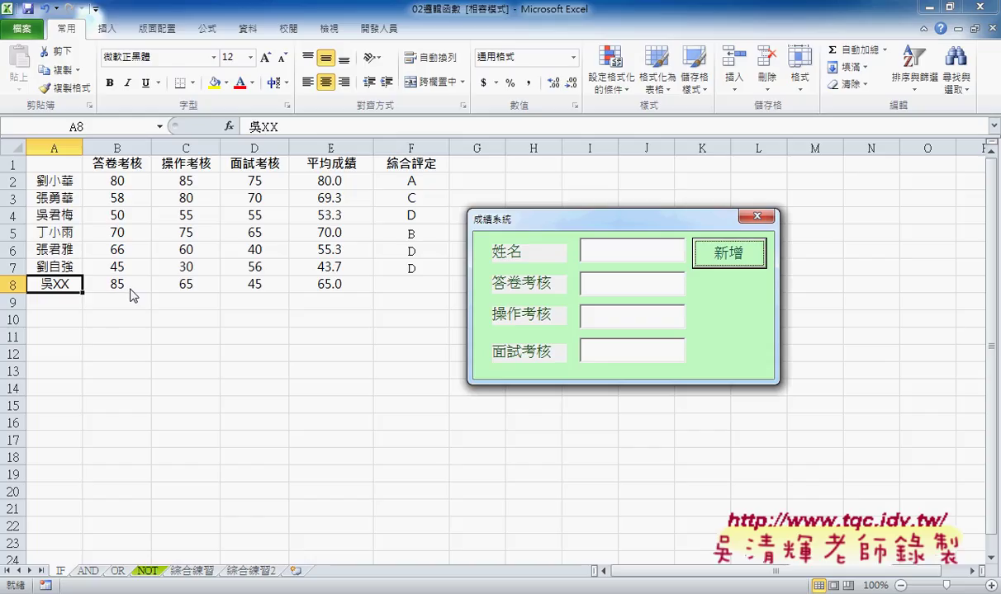
Close the running form and insert a new blank UserForm, moving the control palette aside.
{"action": "left_click", "coordinate": [757, 217]}
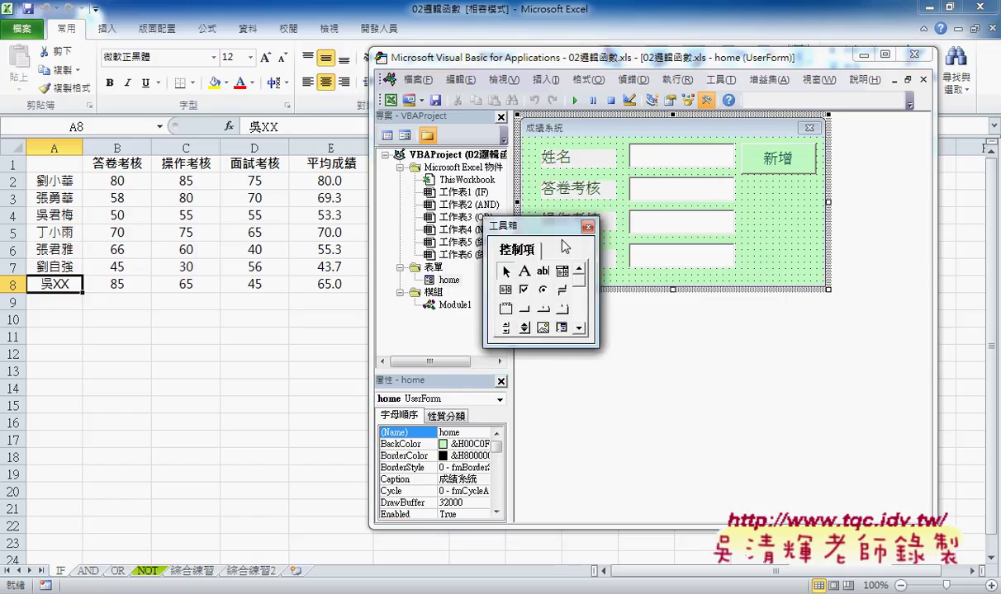
{"action": "right_click", "coordinate": [460, 232]}
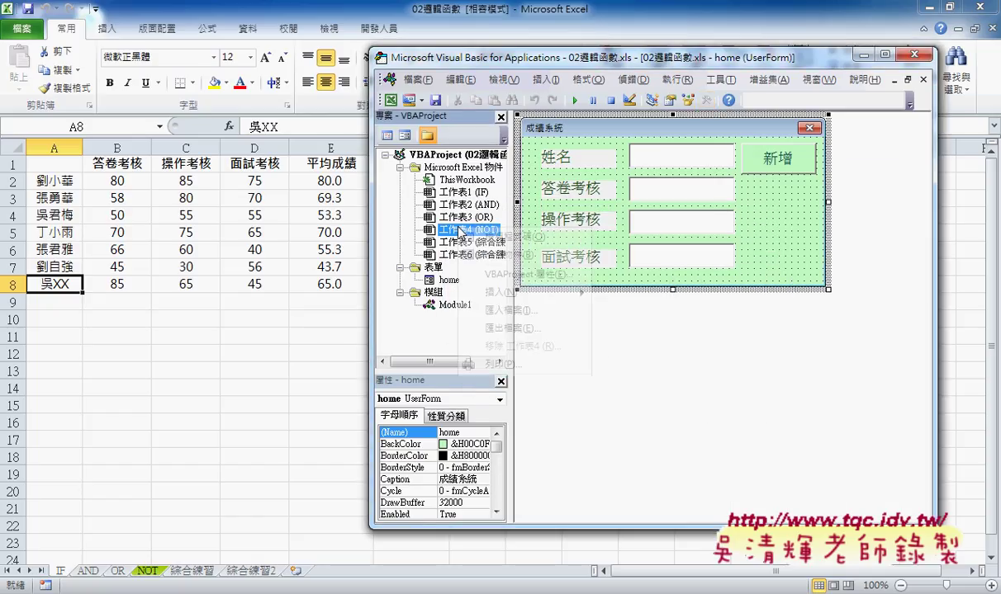
{"action": "mouse_move", "coordinate": [501, 303]}
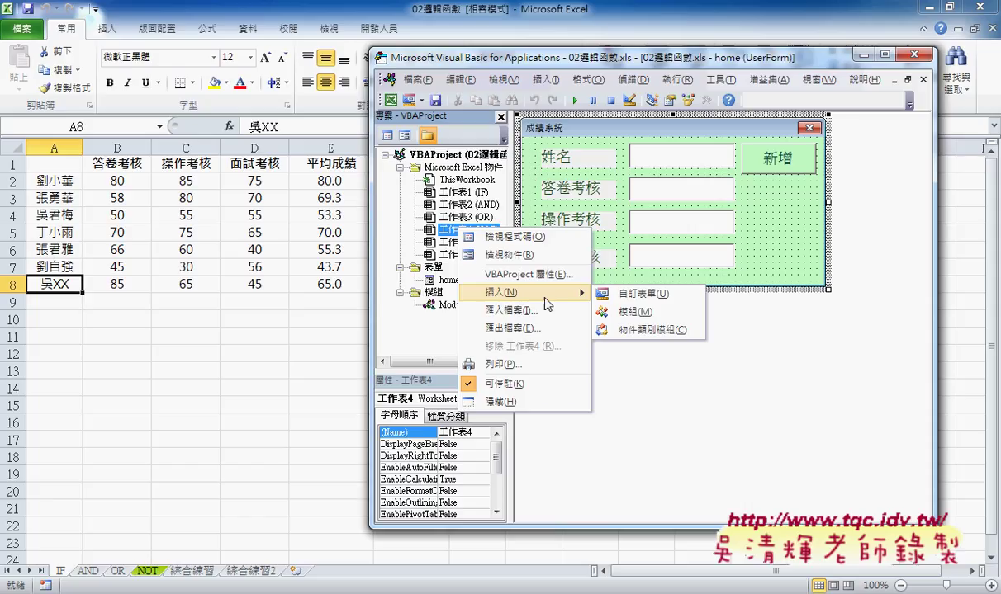
{"action": "left_click", "coordinate": [648, 302]}
{"action": "left_click_drag", "start_coordinate": [769, 309], "coordinate": [806, 292]}
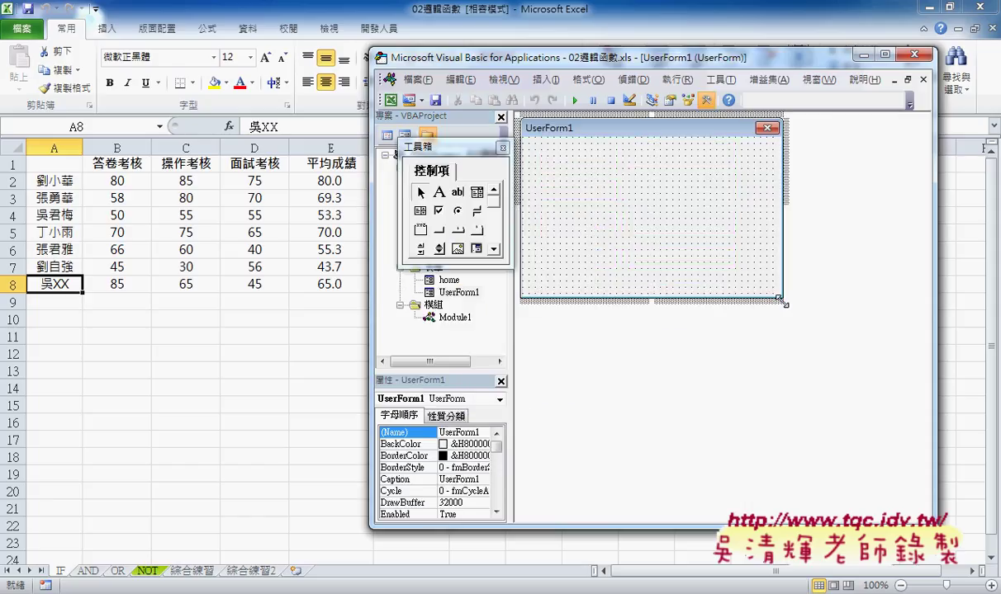
{"action": "left_click", "coordinate": [475, 155]}
{"action": "left_click_drag", "start_coordinate": [475, 155], "coordinate": [743, 171]}
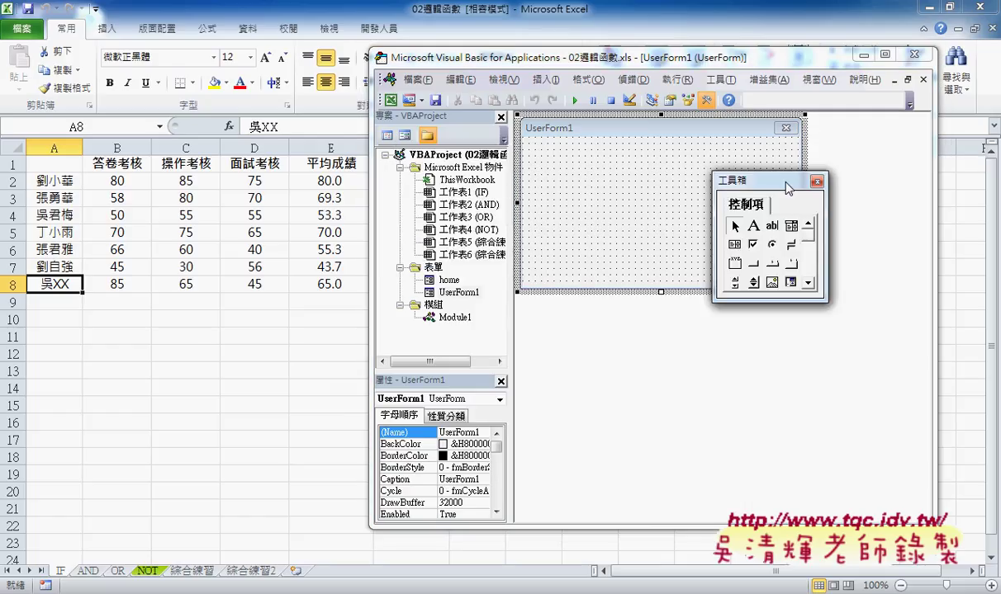
Rename the new UserForm to home2 in the Properties window.
{"action": "left_click", "coordinate": [453, 291]}
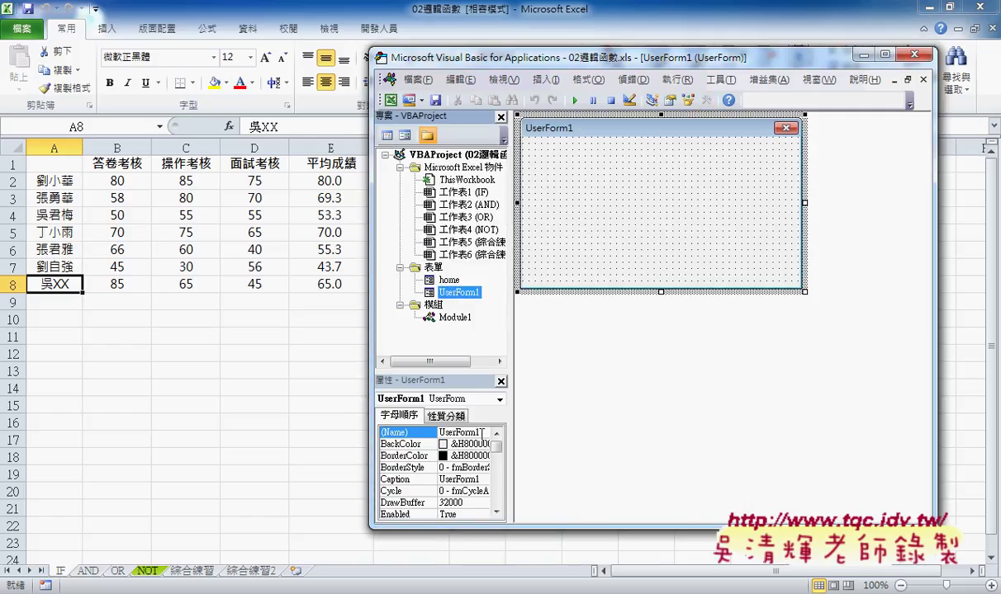
{"action": "left_click", "coordinate": [428, 435]}
{"action": "type", "text": "home2"}
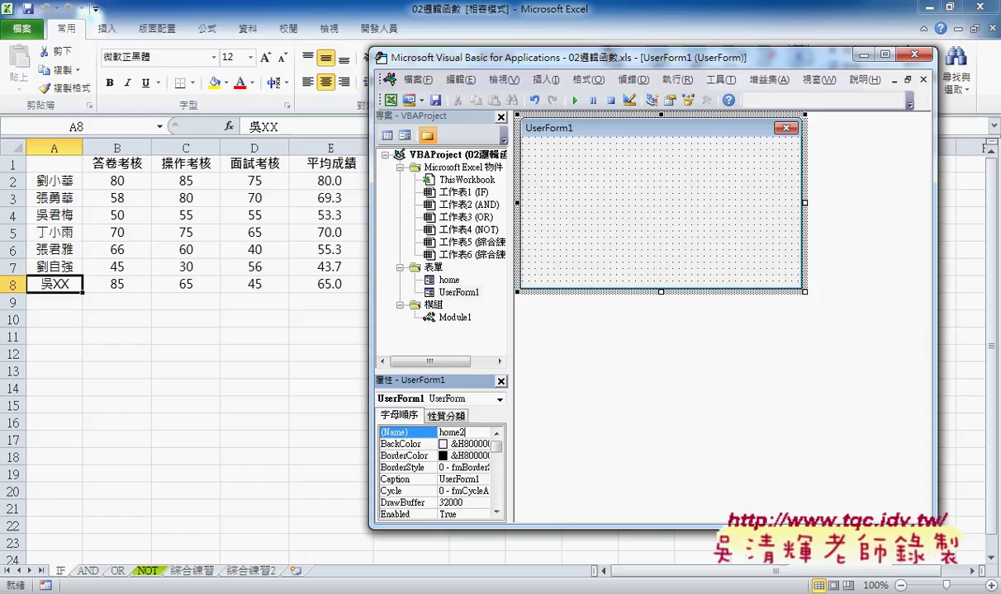
{"action": "key", "text": "Return"}
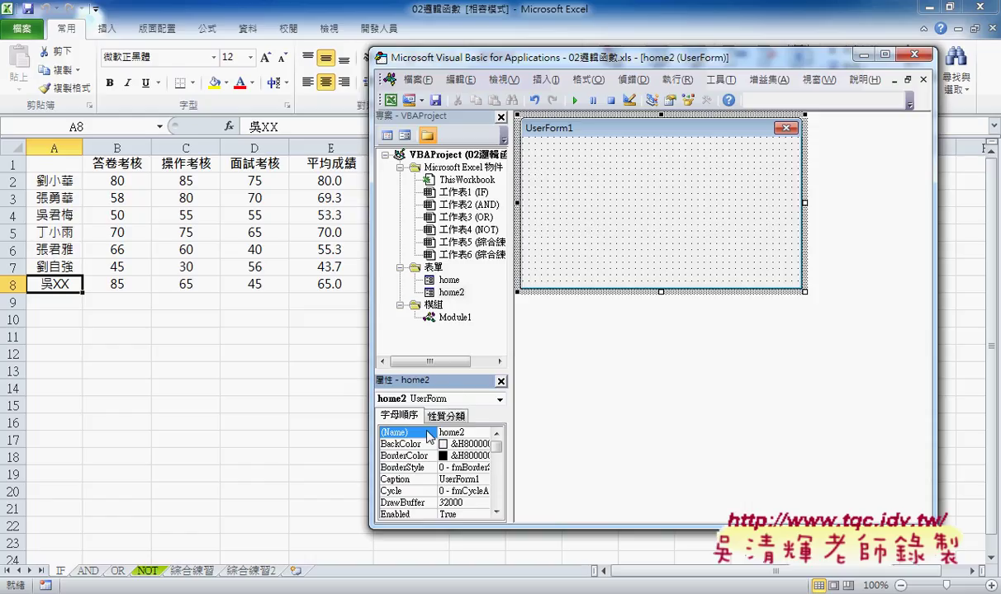
{"action": "left_click_drag", "start_coordinate": [452, 374], "coordinate": [471, 335]}
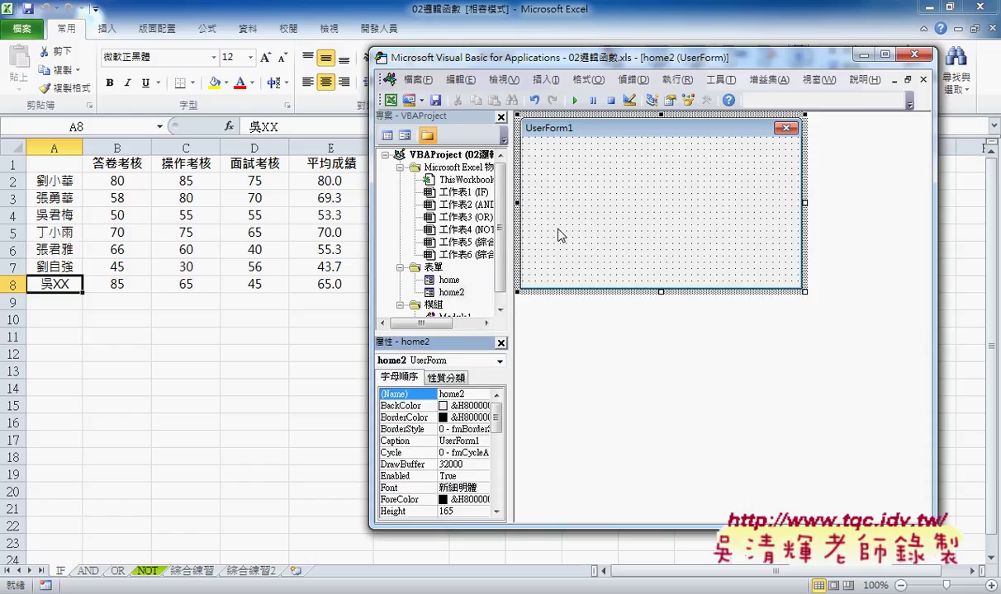
{"action": "left_click", "coordinate": [444, 441]}
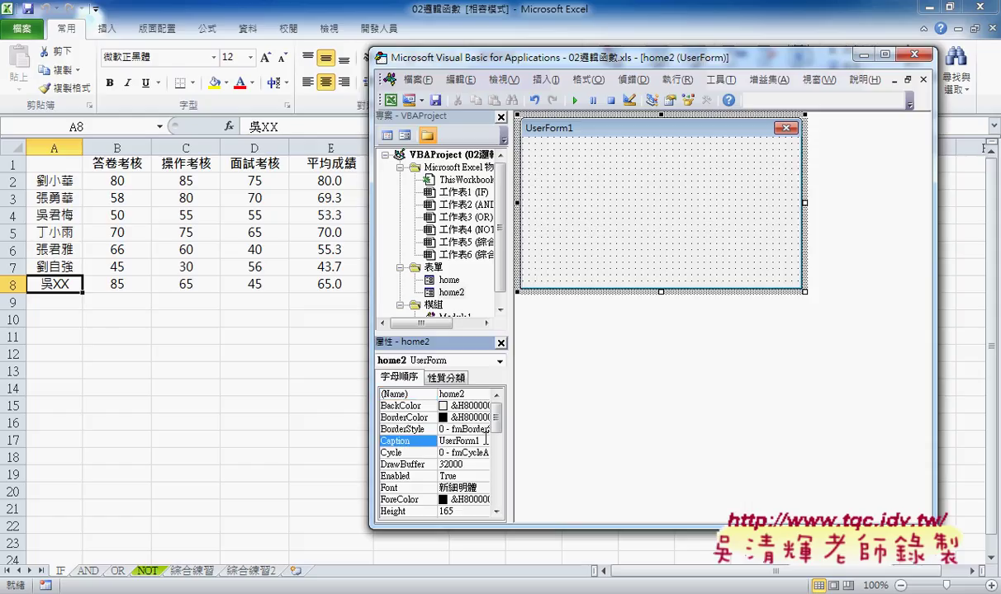
Open the home form and try pale yellow, then peach, as its BackColor.
{"action": "double_click", "coordinate": [433, 280]}
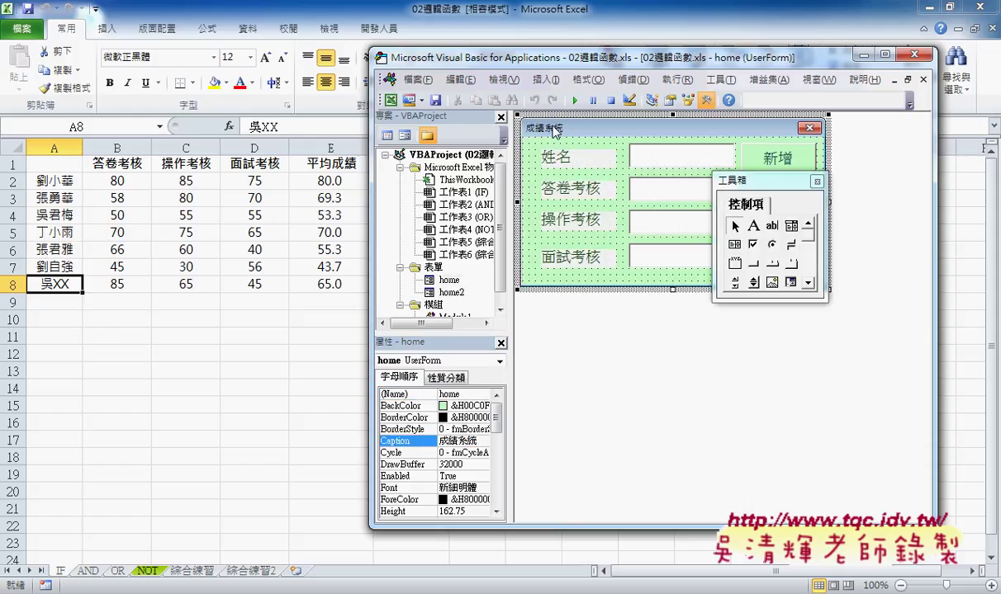
{"action": "left_click_drag", "start_coordinate": [479, 441], "coordinate": [440, 441]}
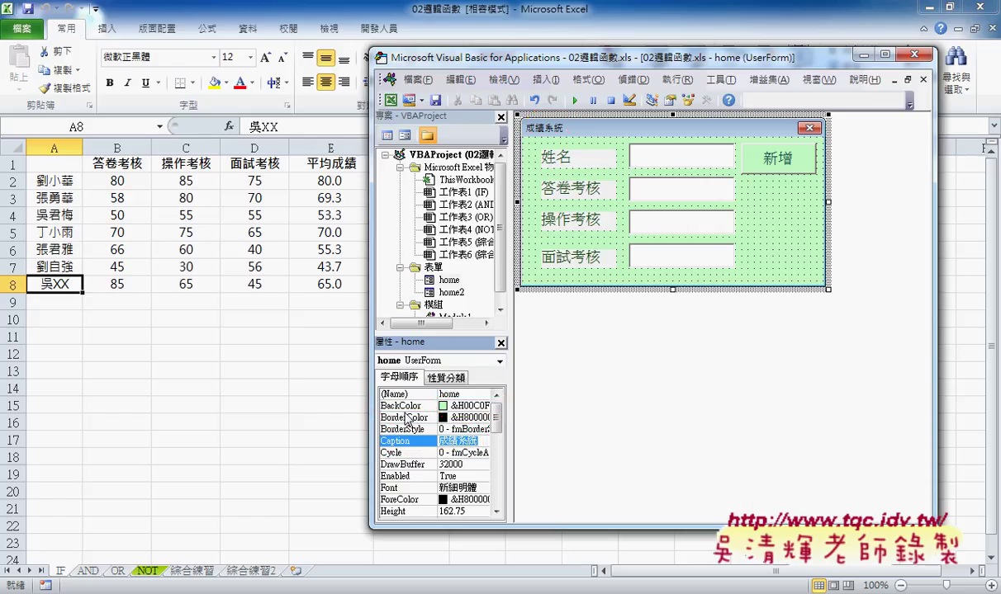
{"action": "left_click", "coordinate": [456, 406]}
{"action": "left_click", "coordinate": [483, 406]}
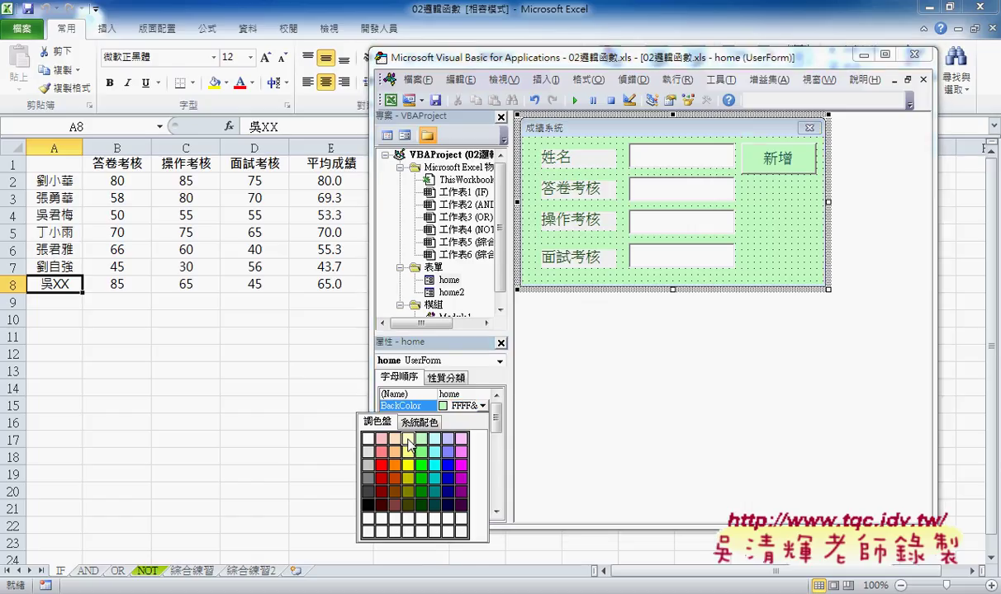
{"action": "left_click", "coordinate": [408, 439]}
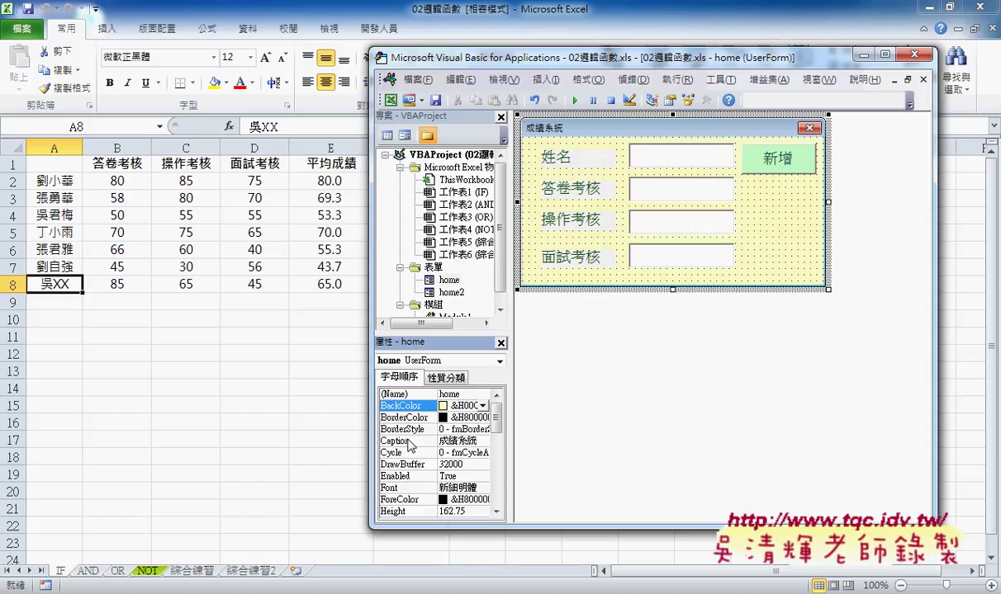
{"action": "left_click", "coordinate": [482, 406]}
{"action": "left_click", "coordinate": [397, 439]}
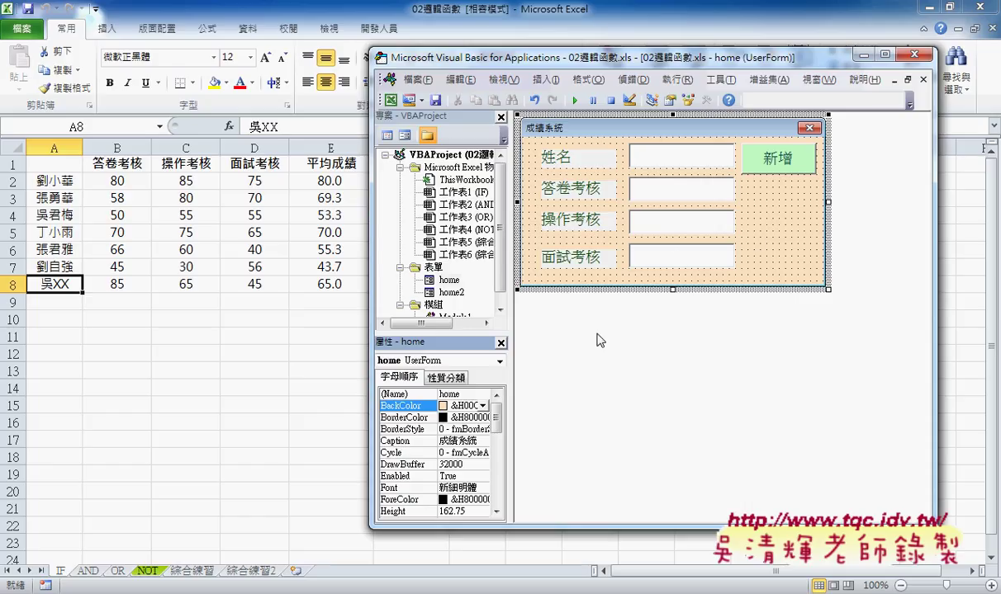
Set the home form's background to light green.
{"action": "left_click", "coordinate": [583, 165]}
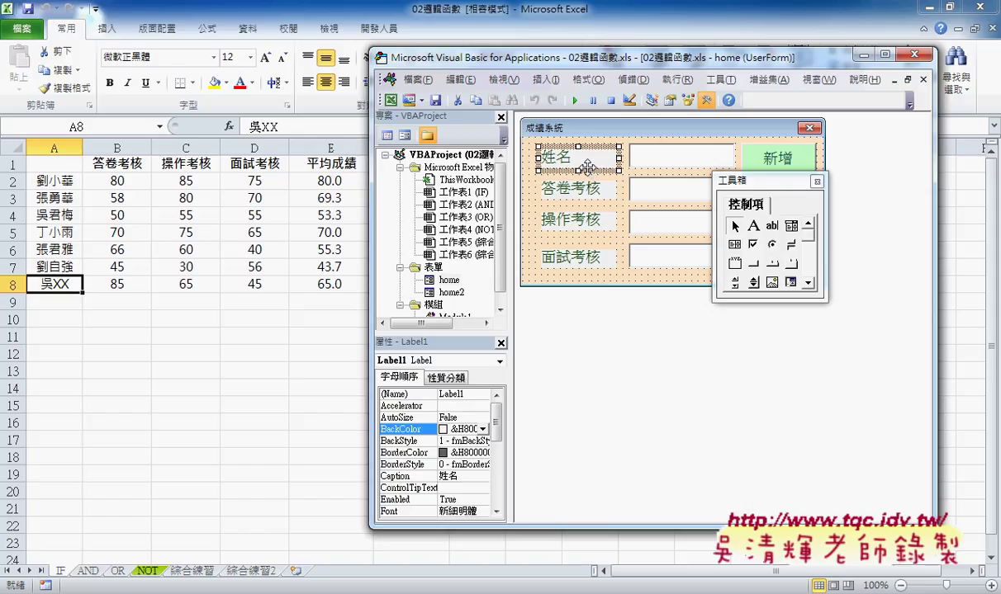
{"action": "left_click", "coordinate": [533, 200]}
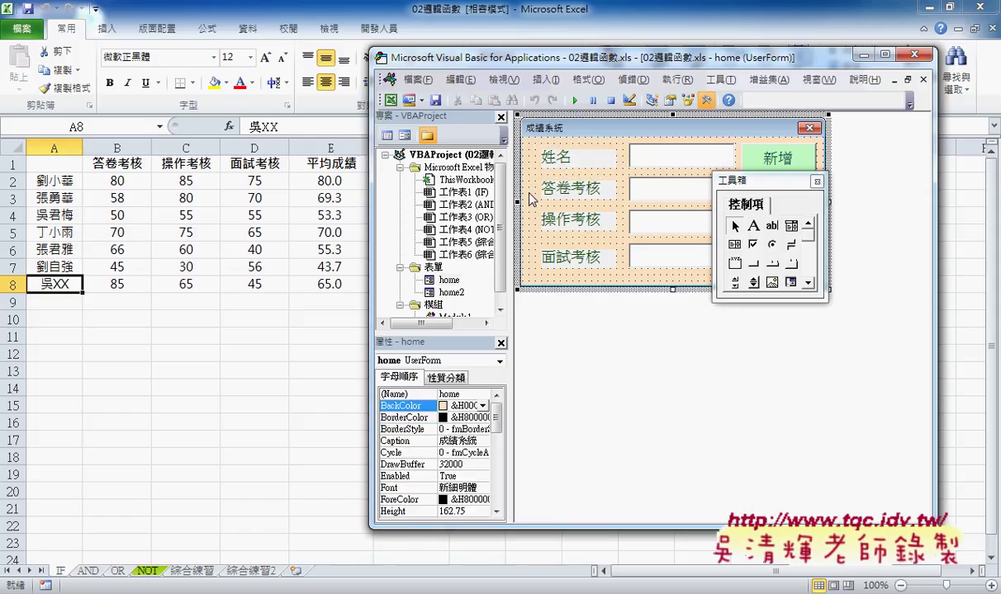
{"action": "left_click", "coordinate": [482, 406]}
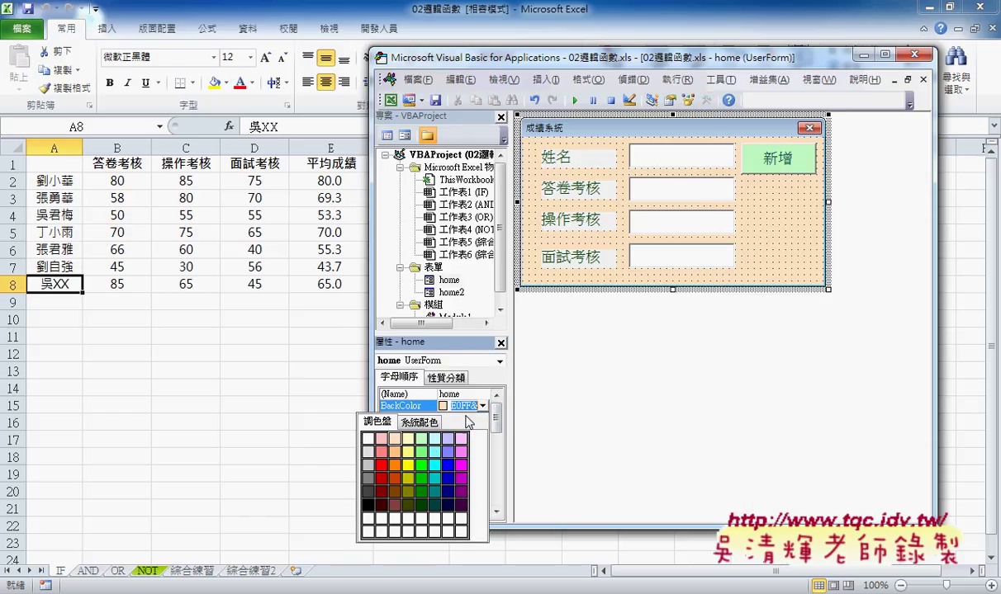
{"action": "left_click", "coordinate": [423, 445]}
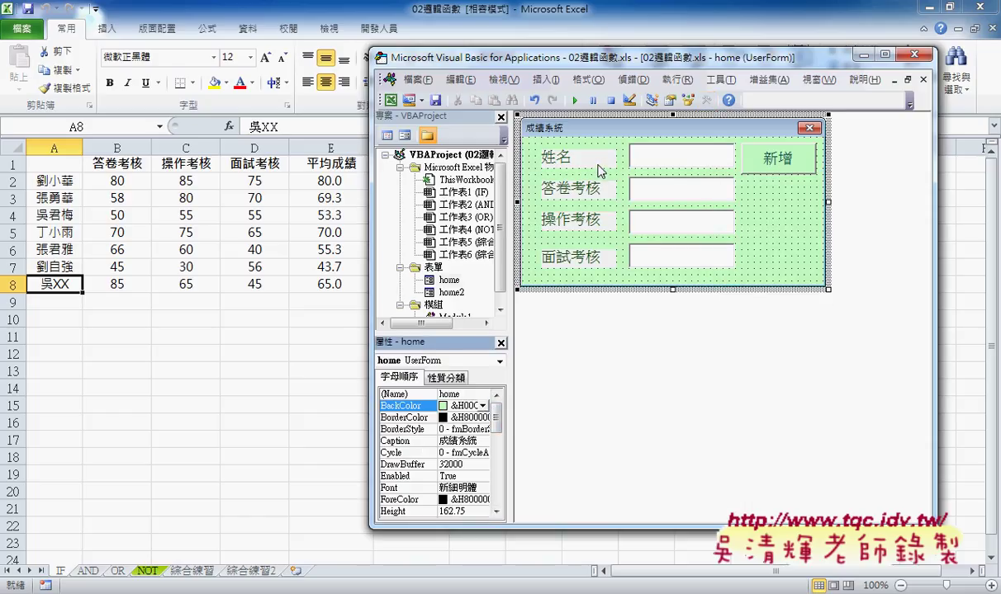
Give the 姓名 label the same light green background from the palette.
{"action": "left_click", "coordinate": [570, 161]}
{"action": "left_click", "coordinate": [482, 429]}
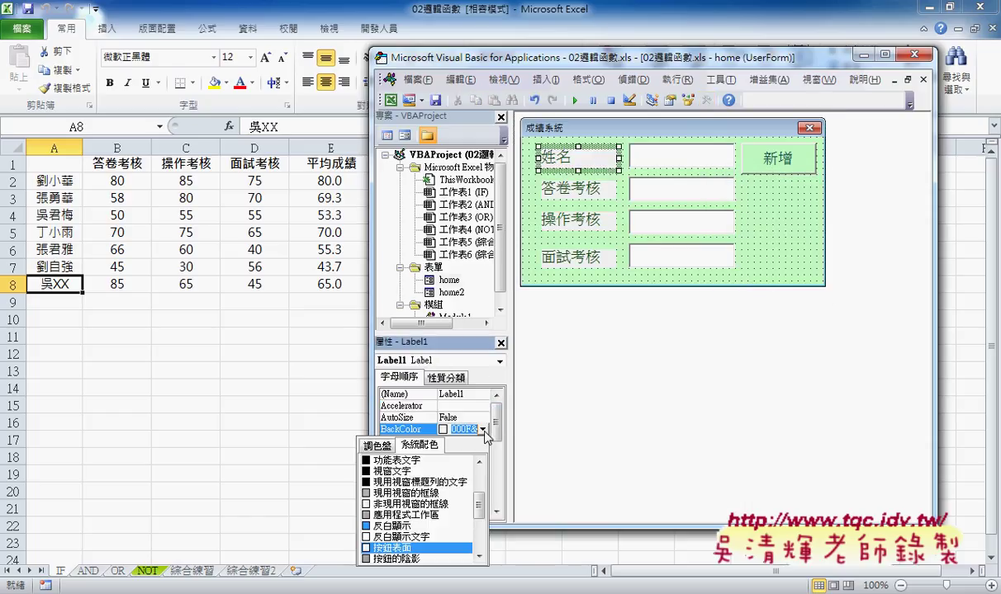
{"action": "left_click", "coordinate": [385, 447]}
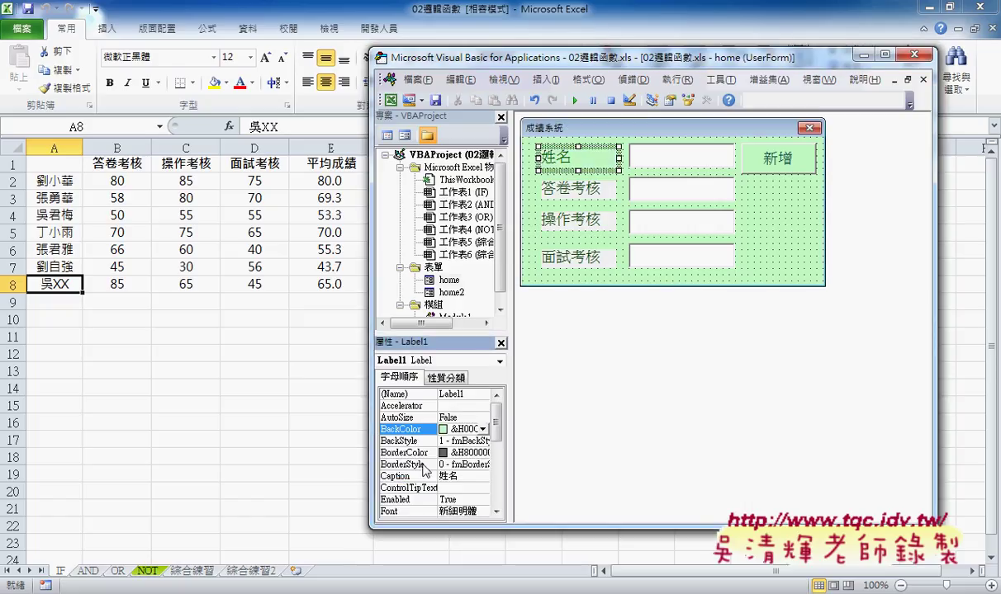
{"action": "left_click", "coordinate": [404, 444]}
Move the floating window aside and open the palette for the 答卷考核 label's BackColor.
{"action": "left_click", "coordinate": [726, 202]}
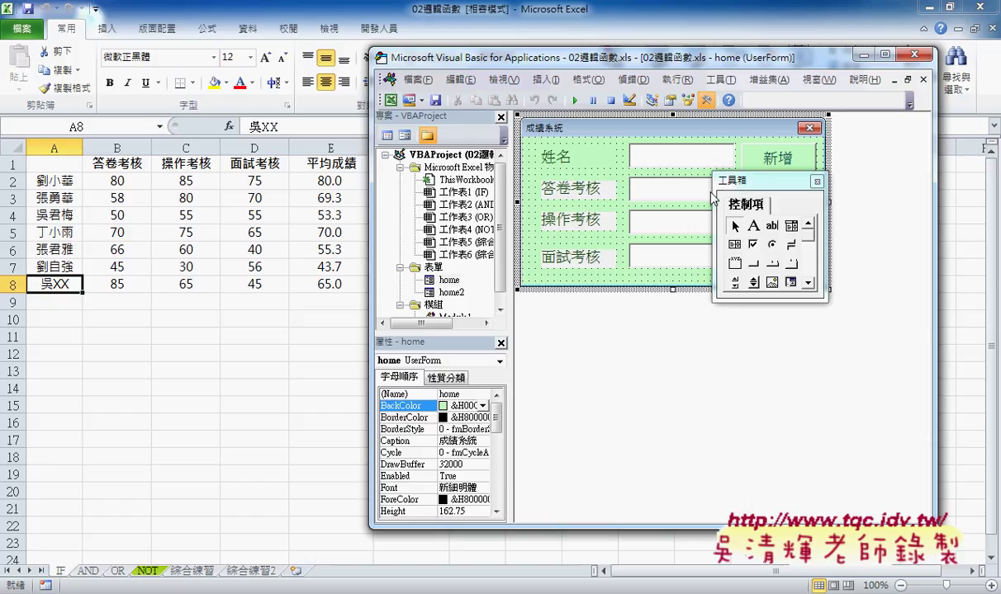
{"action": "left_click_drag", "start_coordinate": [735, 180], "coordinate": [783, 331]}
{"action": "left_click", "coordinate": [589, 197]}
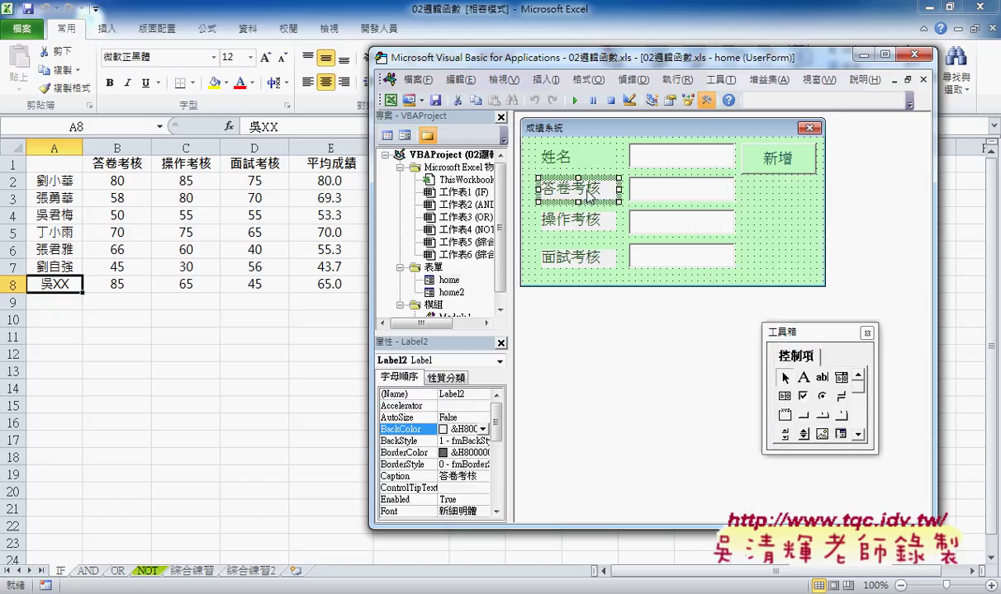
{"action": "left_click", "coordinate": [482, 429]}
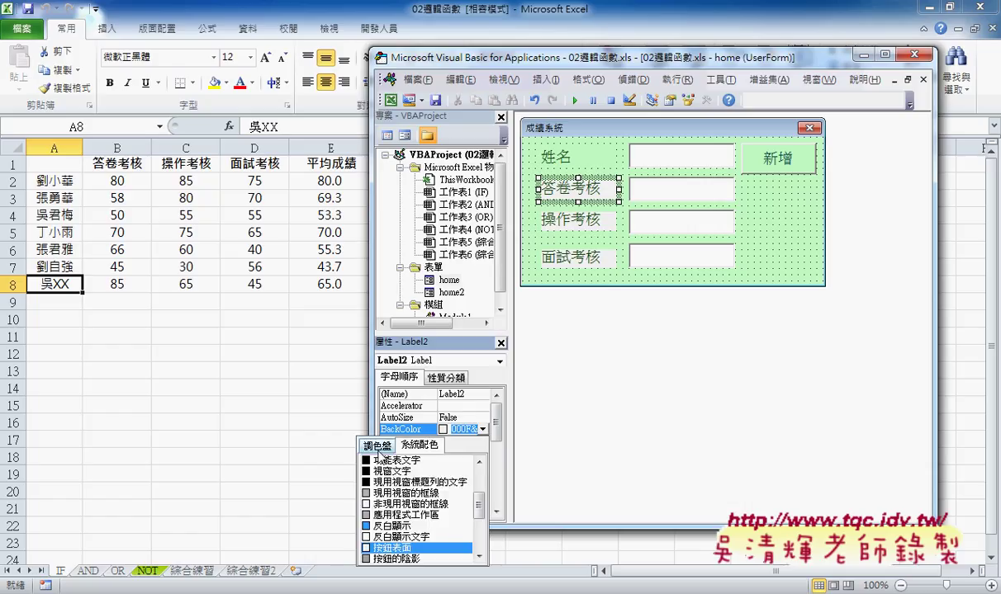
{"action": "left_click", "coordinate": [378, 450]}
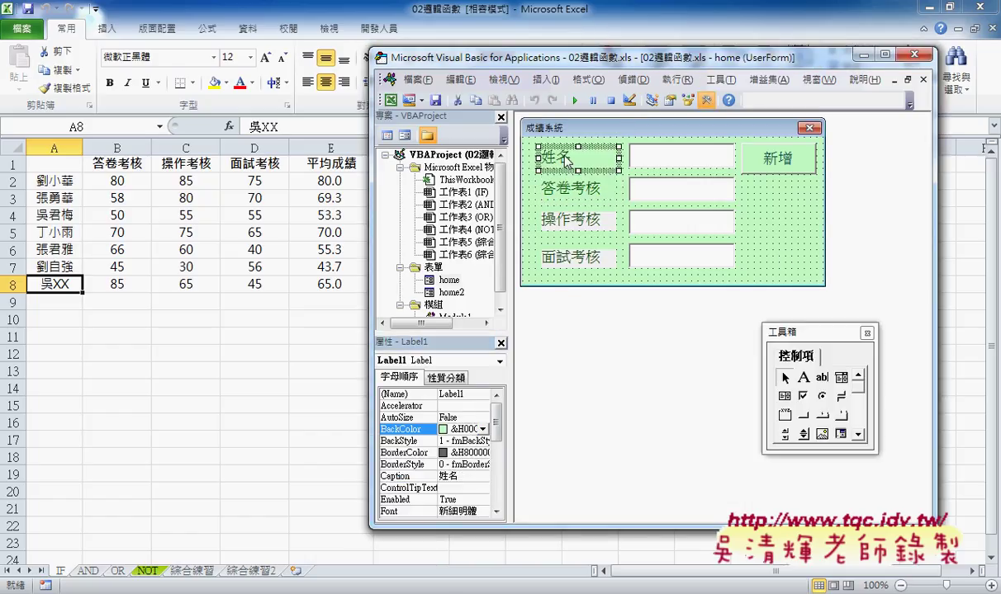
Reselect the 姓名 label and widen the property list to show its Caption.
{"action": "left_click_drag", "start_coordinate": [529, 181], "coordinate": [578, 264]}
{"action": "left_click", "coordinate": [533, 158]}
{"action": "left_click_drag", "start_coordinate": [509, 388], "coordinate": [564, 388]}
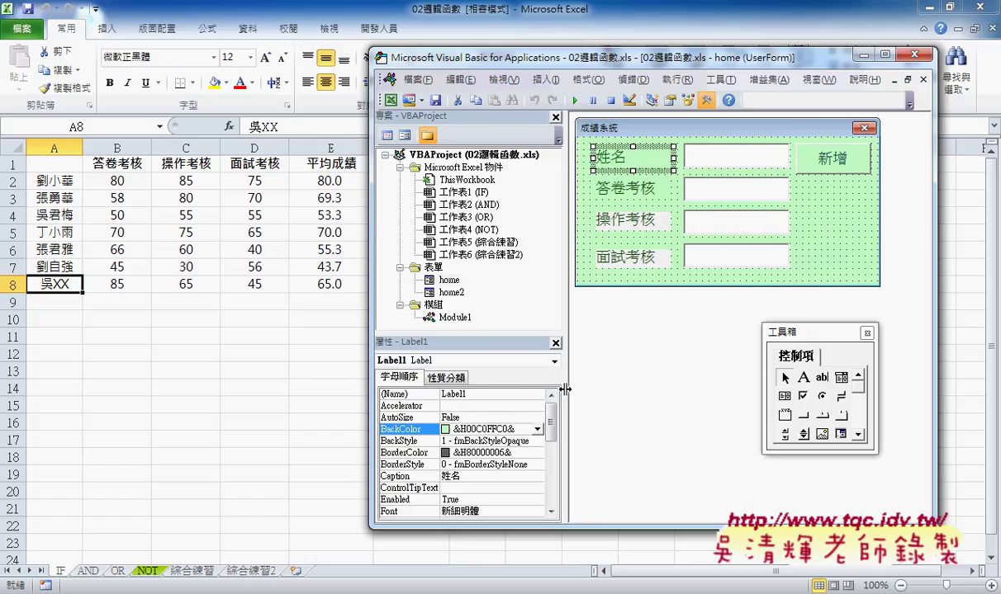
{"action": "left_click", "coordinate": [425, 477]}
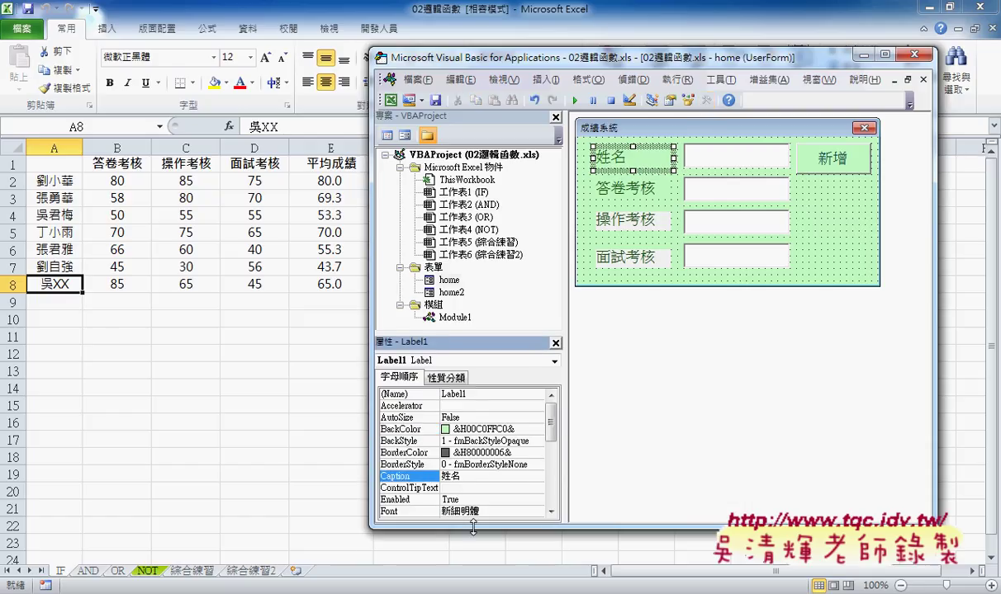
Make the editor window taller and enlarge the property list.
{"action": "left_click_drag", "start_coordinate": [501, 529], "coordinate": [501, 588]}
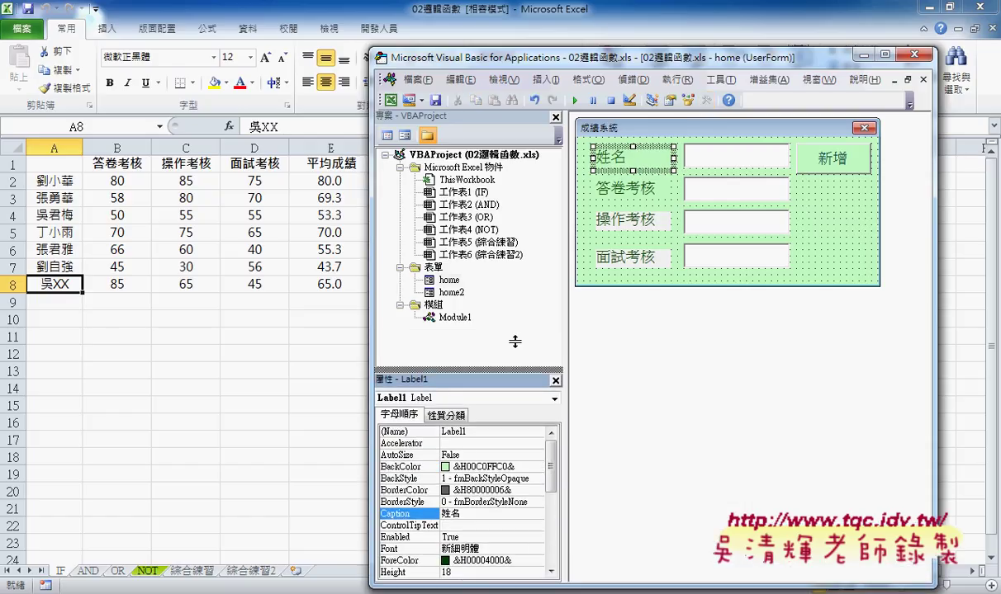
{"action": "left_click_drag", "start_coordinate": [489, 376], "coordinate": [489, 309]}
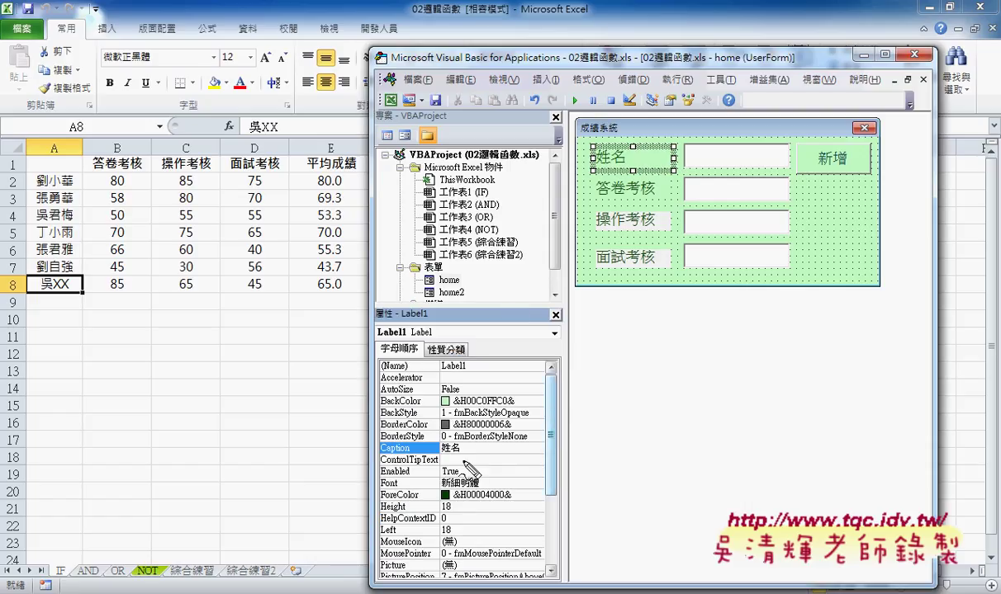
{"action": "mouse_move", "coordinate": [436, 439]}
{"action": "left_mouse_down"}
{"action": "mouse_move", "coordinate": [469, 446]}
{"action": "mouse_move", "coordinate": [464, 437]}
{"action": "left_mouse_up"}
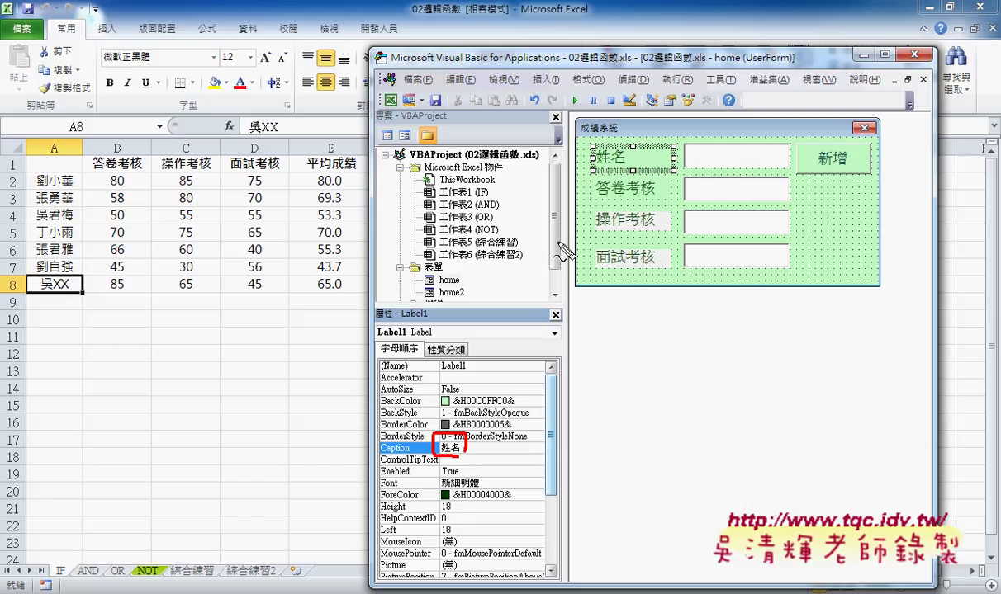
Annotate the 姓名 label's Caption, Font, ForeColor &H00004000& and BackColor properties.
{"action": "left_click_drag", "start_coordinate": [617, 146], "coordinate": [609, 165]}
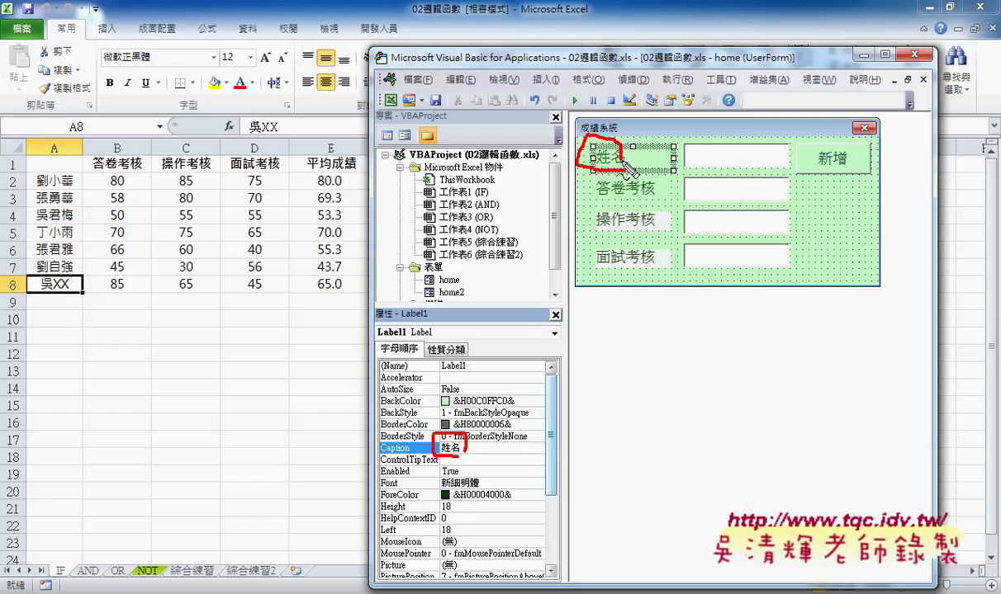
{"action": "mouse_move", "coordinate": [458, 446]}
{"action": "left_mouse_down"}
{"action": "mouse_move", "coordinate": [572, 166]}
{"action": "mouse_move", "coordinate": [561, 187]}
{"action": "left_mouse_up"}
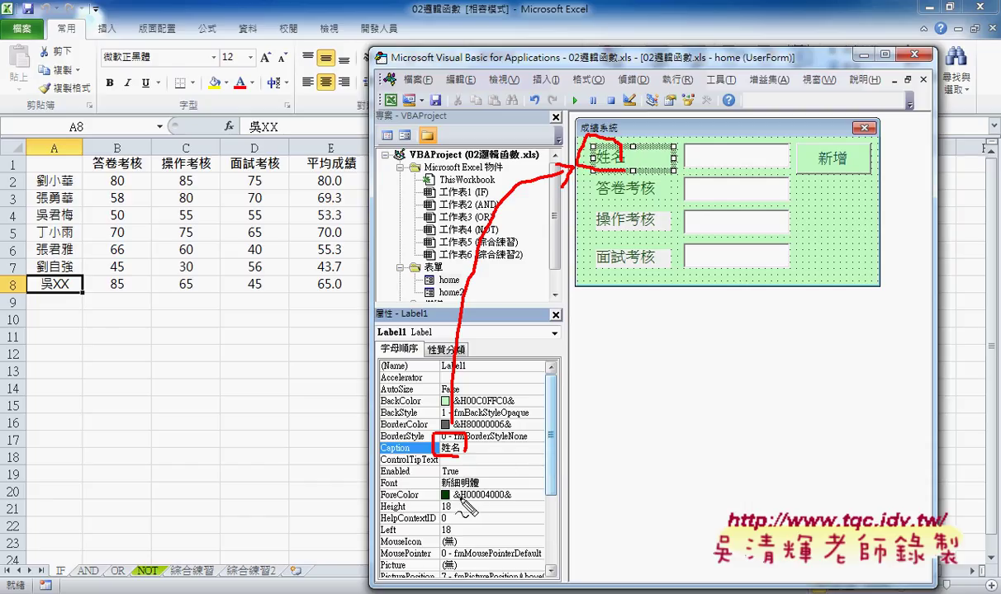
{"action": "left_click_drag", "start_coordinate": [381, 489], "coordinate": [480, 489]}
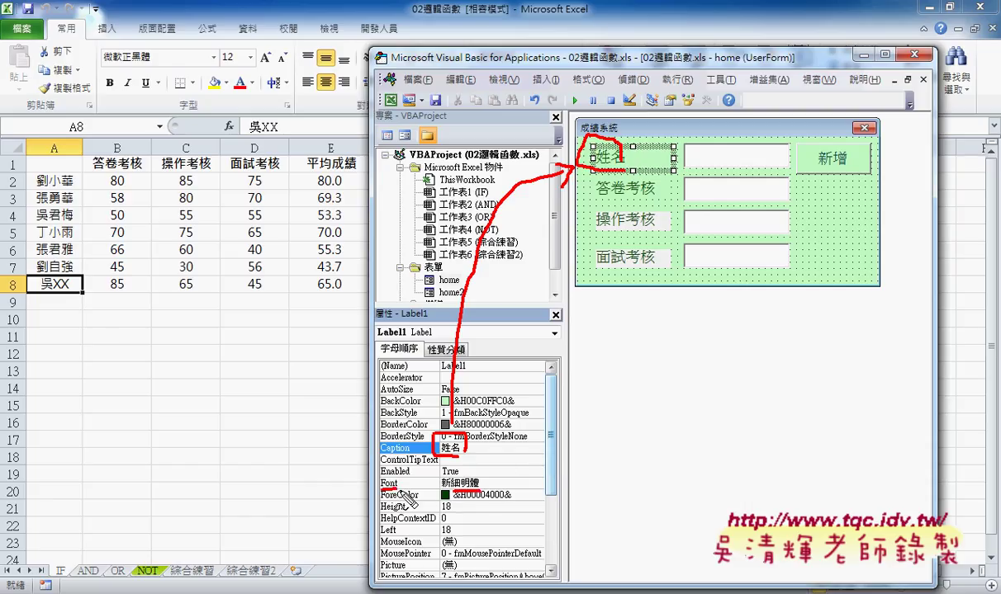
{"action": "left_click_drag", "start_coordinate": [382, 500], "coordinate": [416, 499]}
{"action": "left_click_drag", "start_coordinate": [453, 498], "coordinate": [512, 495]}
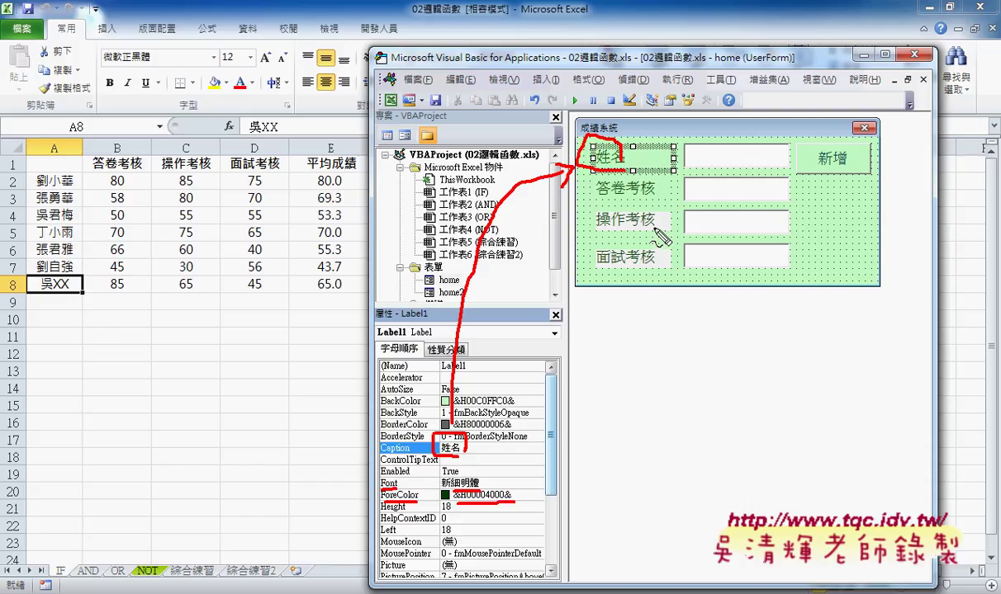
{"action": "left_click_drag", "start_coordinate": [380, 406], "coordinate": [423, 406]}
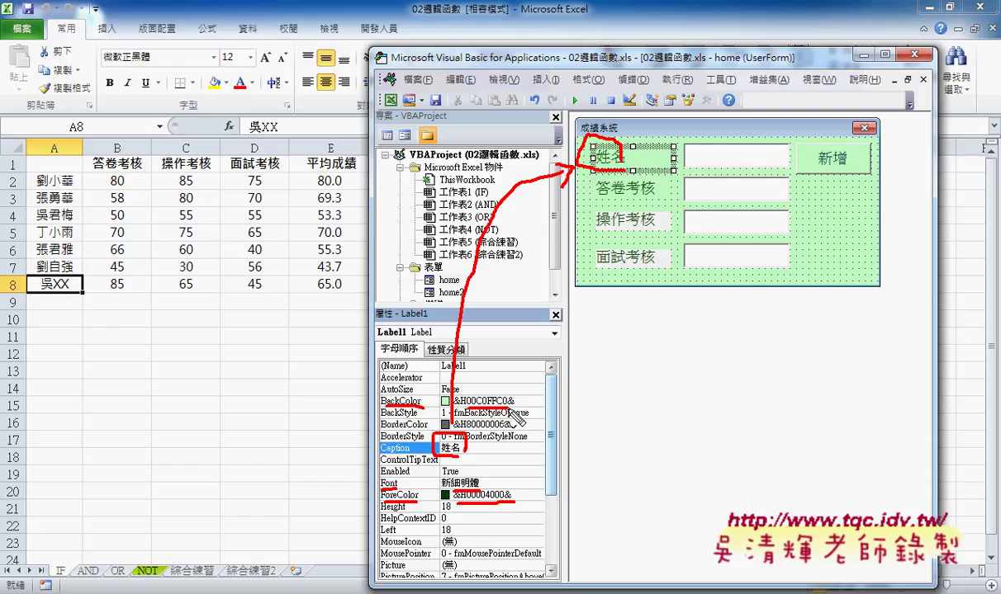
{"action": "key", "text": "Escape"}
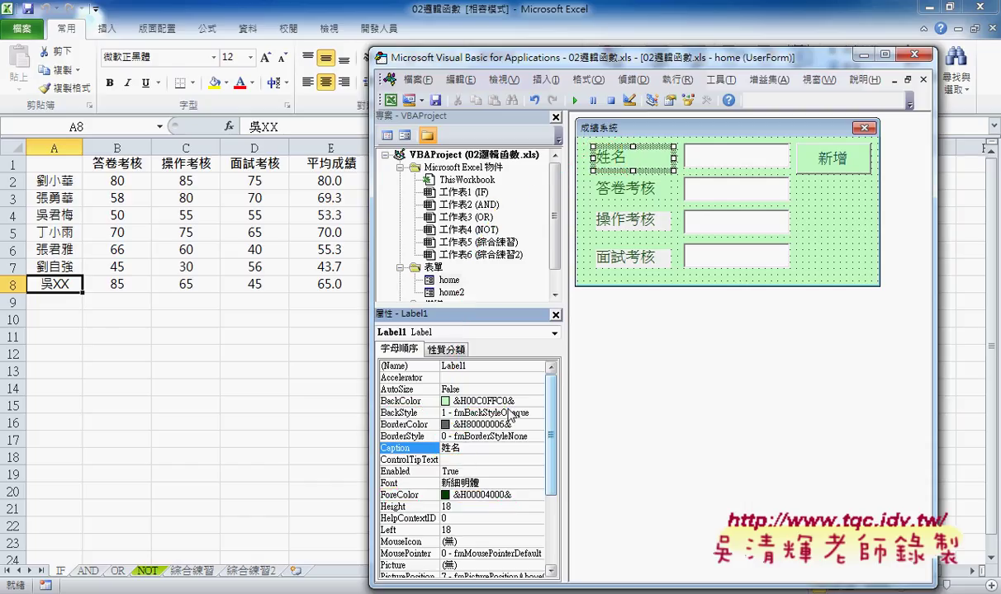
Delete the three lower labels, copy the 姓名 label into their place, and select all four.
{"action": "left_click_drag", "start_coordinate": [583, 188], "coordinate": [673, 270]}
{"action": "key", "text": "Delete"}
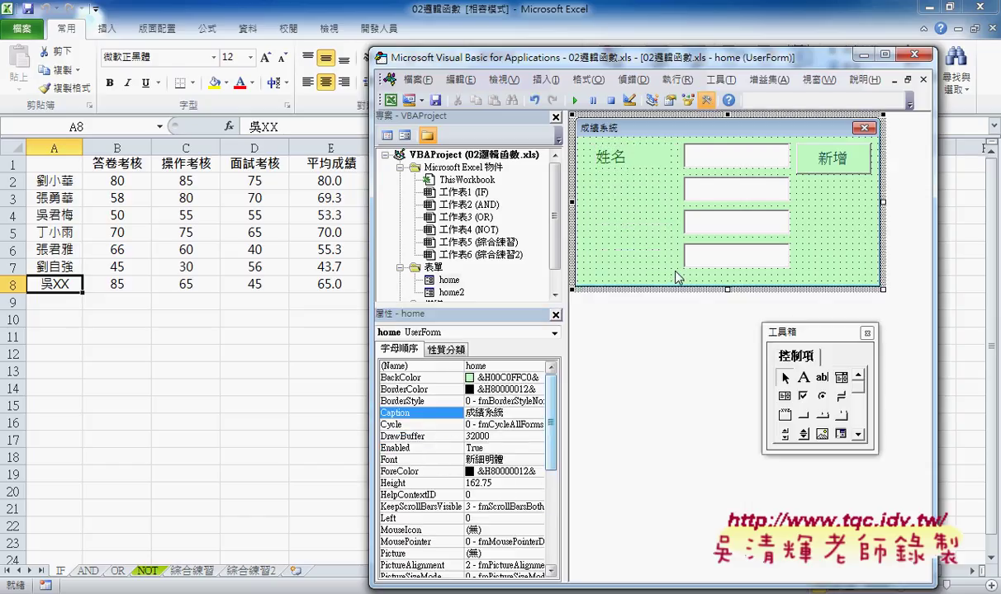
{"action": "mouse_move", "coordinate": [599, 150]}
{"action": "left_mouse_down"}
{"action": "mouse_move", "coordinate": [640, 233]}
{"action": "mouse_move", "coordinate": [636, 264]}
{"action": "left_mouse_up"}
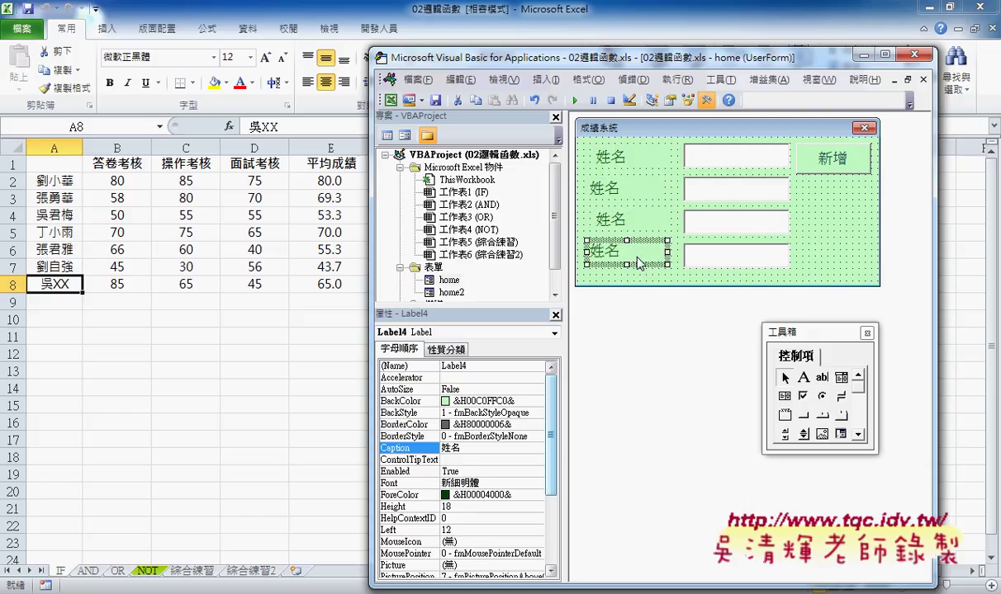
{"action": "left_click_drag", "start_coordinate": [579, 140], "coordinate": [675, 282]}
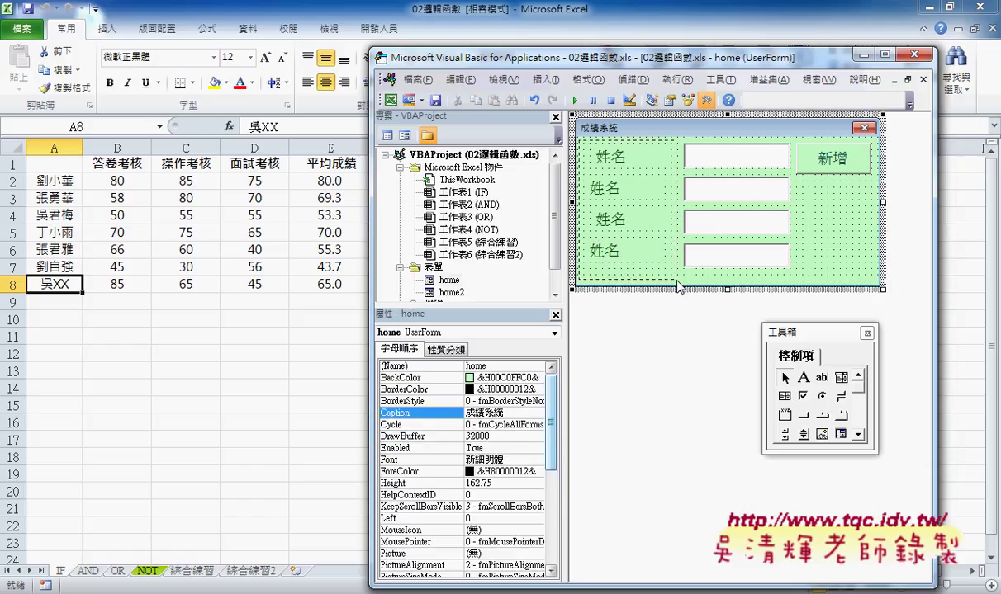
{"action": "left_click_drag", "start_coordinate": [676, 283], "coordinate": [640, 265]}
Left-align the four 姓名 labels and make their vertical spacing equal.
{"action": "left_click", "coordinate": [590, 81]}
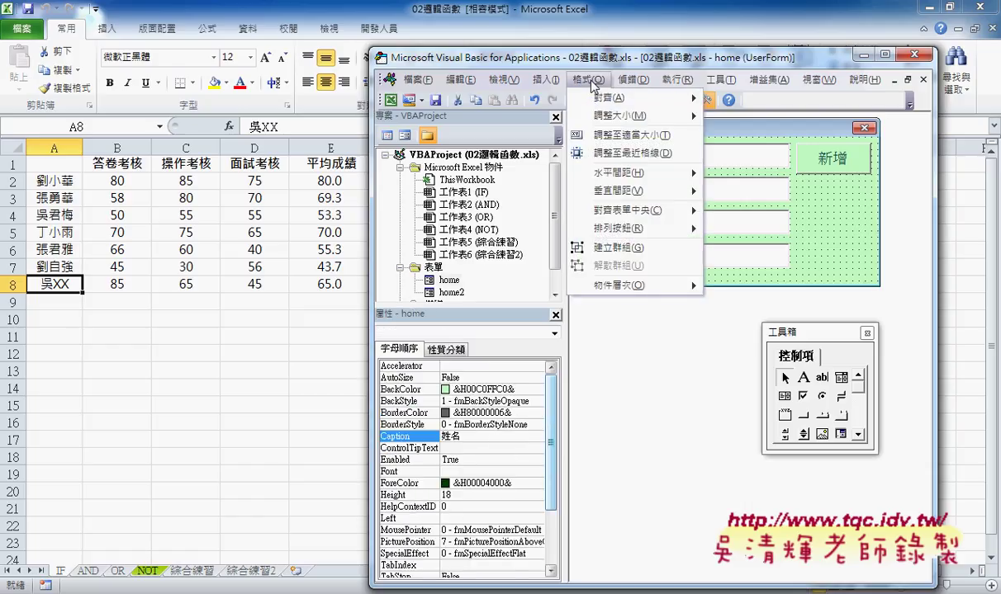
{"action": "mouse_move", "coordinate": [596, 100]}
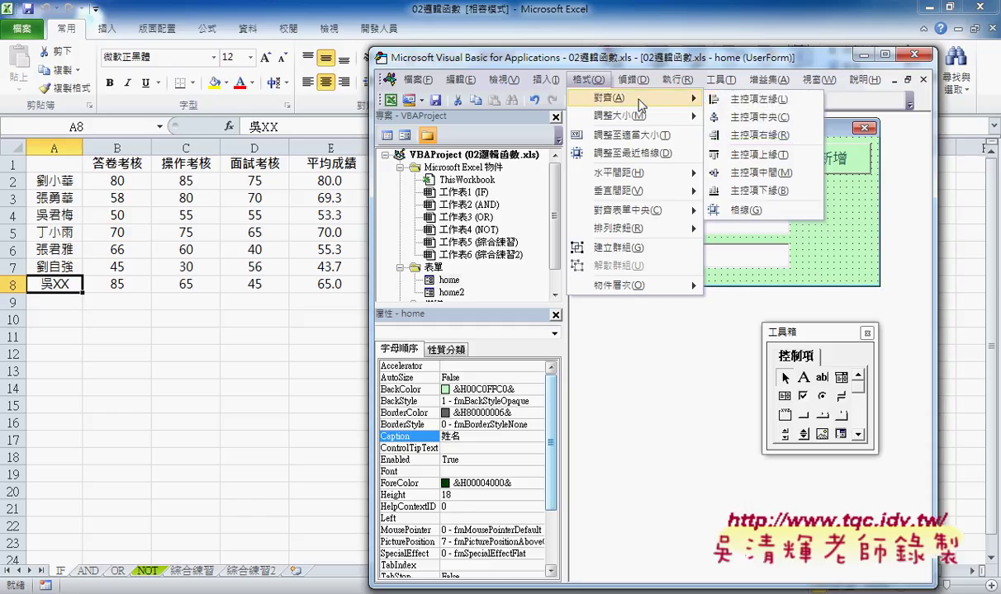
{"action": "left_click", "coordinate": [746, 103]}
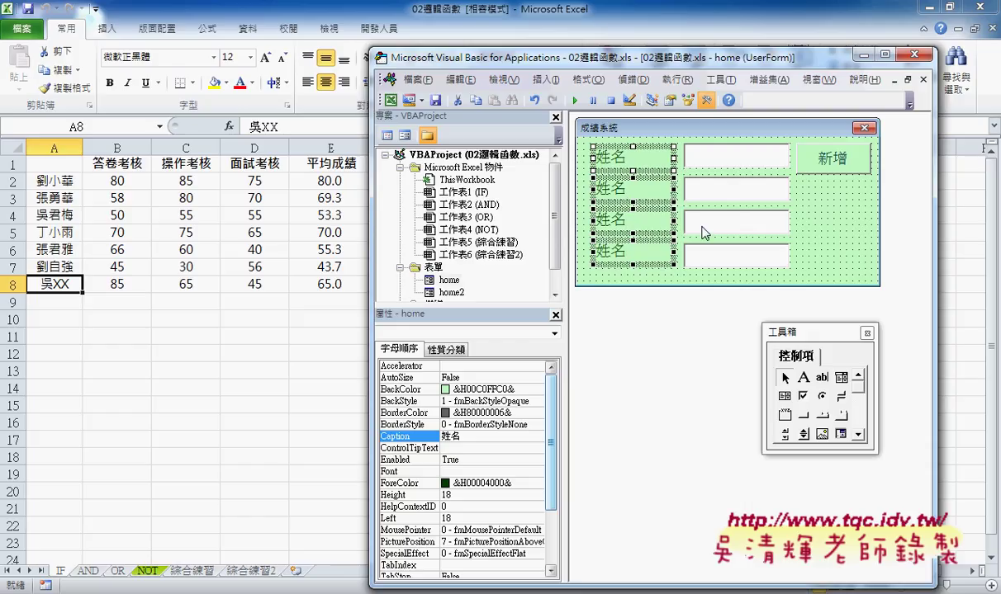
{"action": "left_click", "coordinate": [588, 79]}
{"action": "mouse_move", "coordinate": [613, 197]}
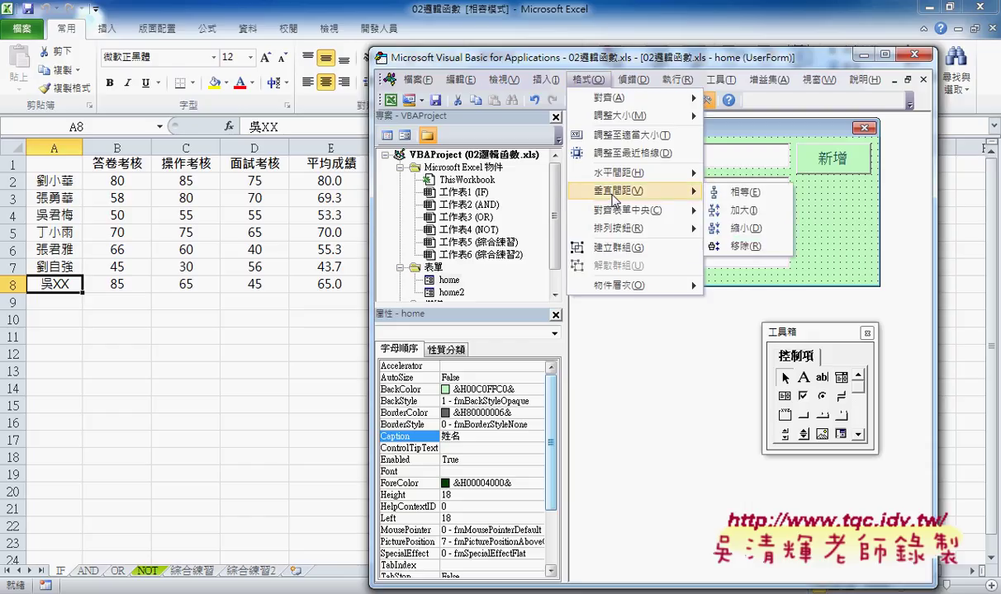
{"action": "left_click", "coordinate": [774, 197]}
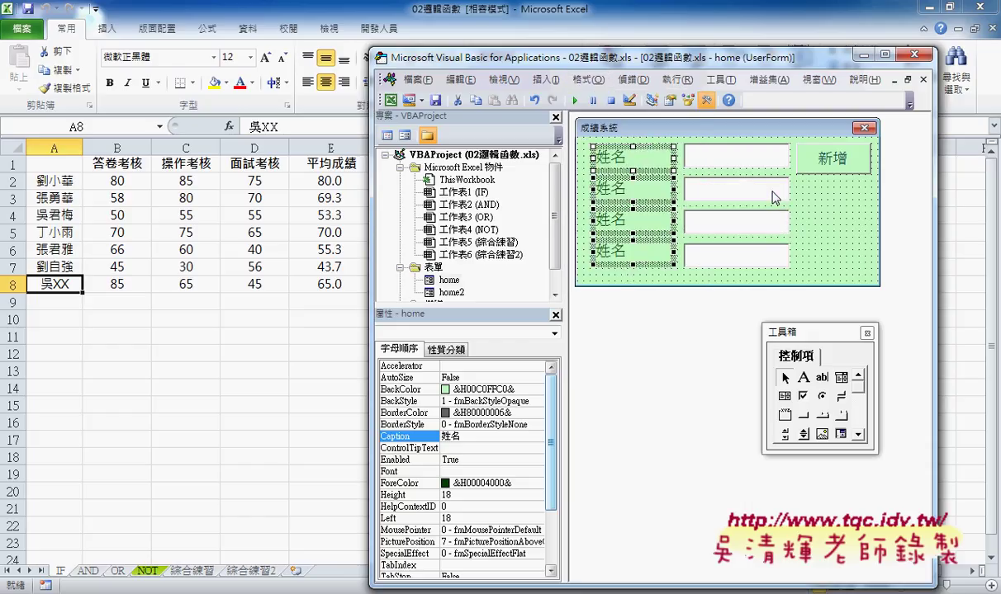
{"action": "left_click", "coordinate": [754, 158]}
{"action": "type", "text": "txt01"}
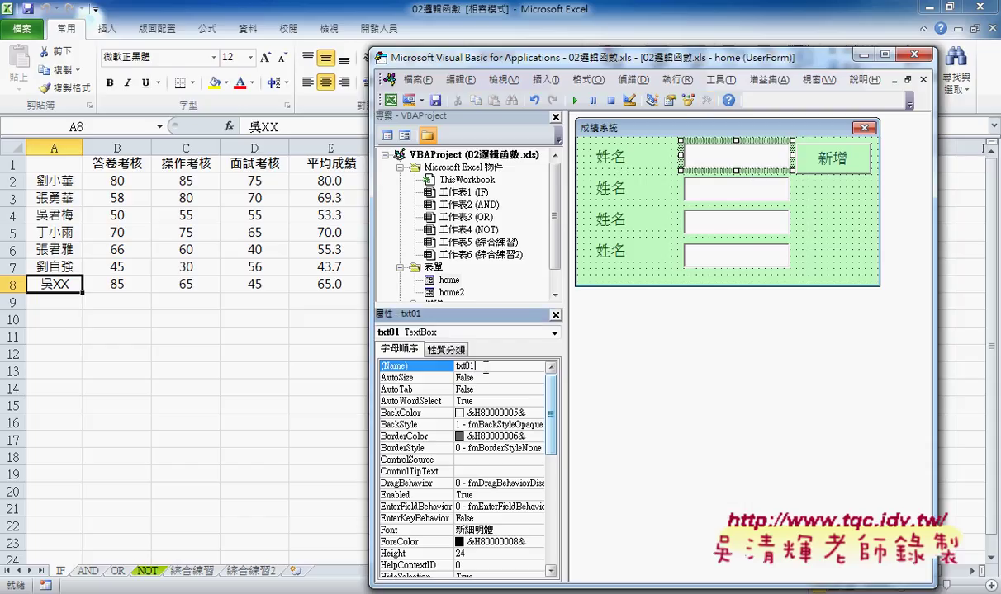
{"action": "left_click", "coordinate": [726, 196]}
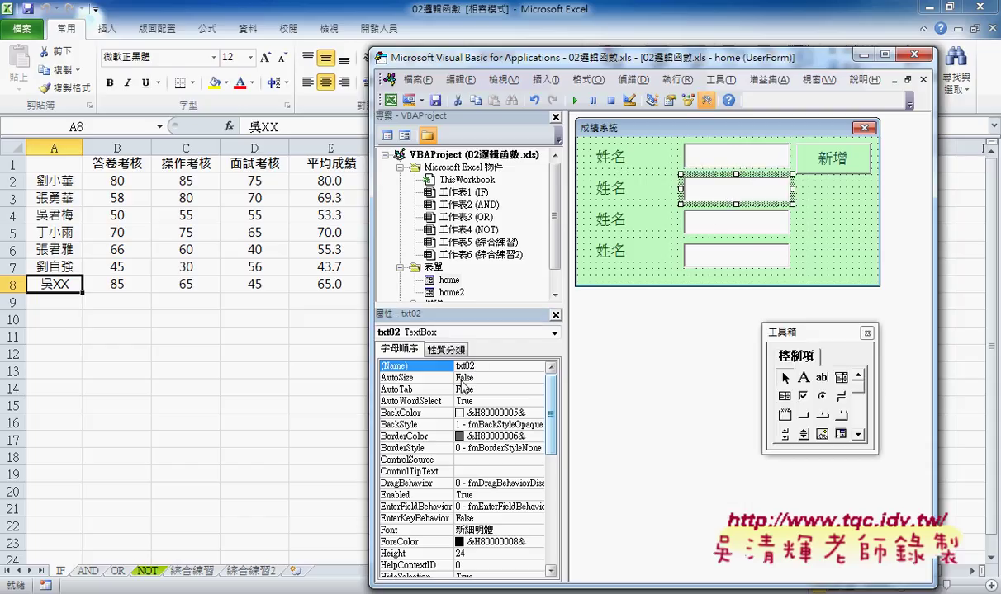
{"action": "left_click", "coordinate": [721, 230]}
{"action": "left_click", "coordinate": [729, 258]}
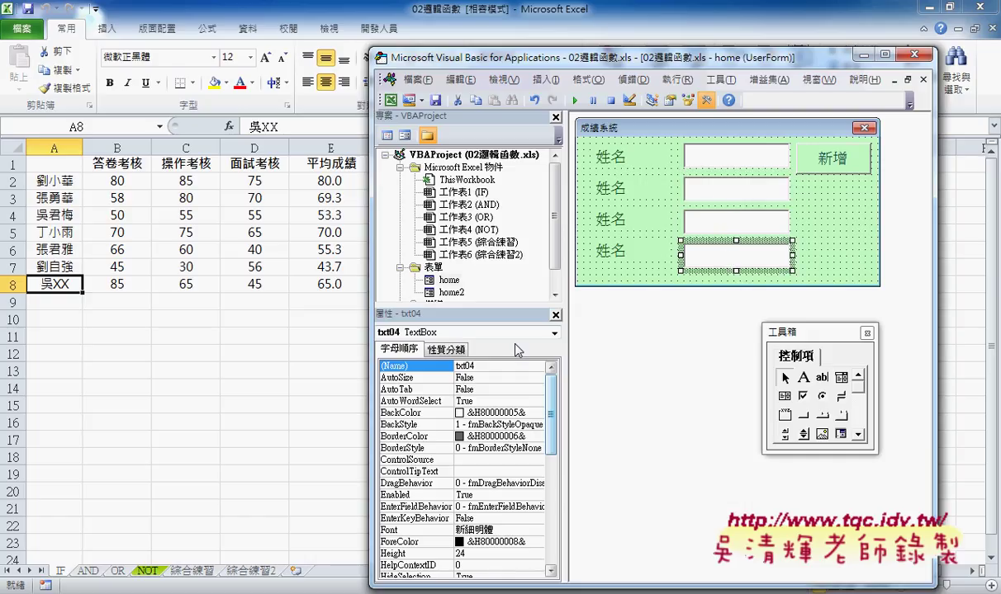
{"action": "left_click", "coordinate": [685, 154]}
{"action": "left_click", "coordinate": [476, 366]}
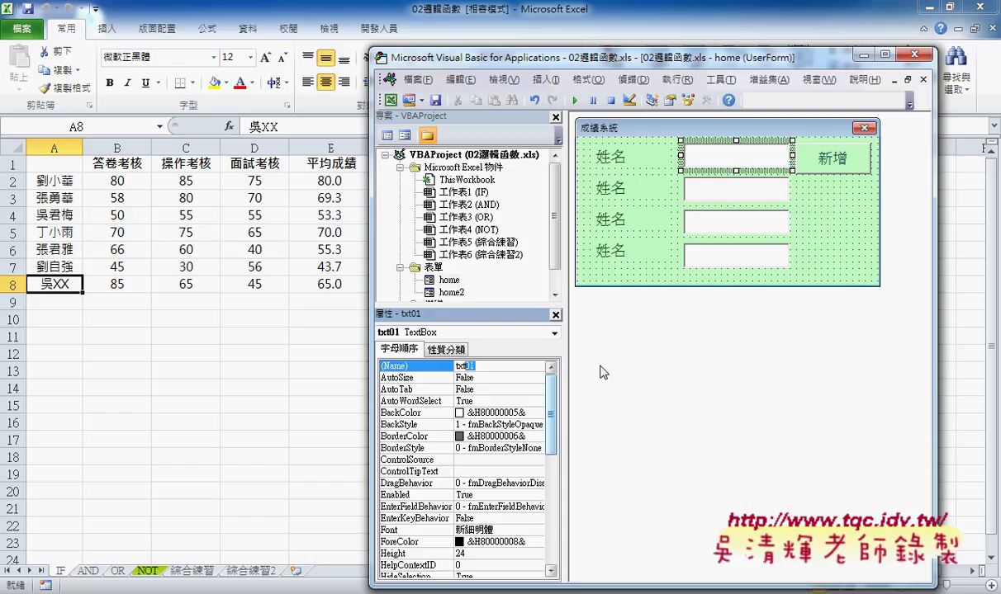
{"action": "left_click", "coordinate": [833, 161]}
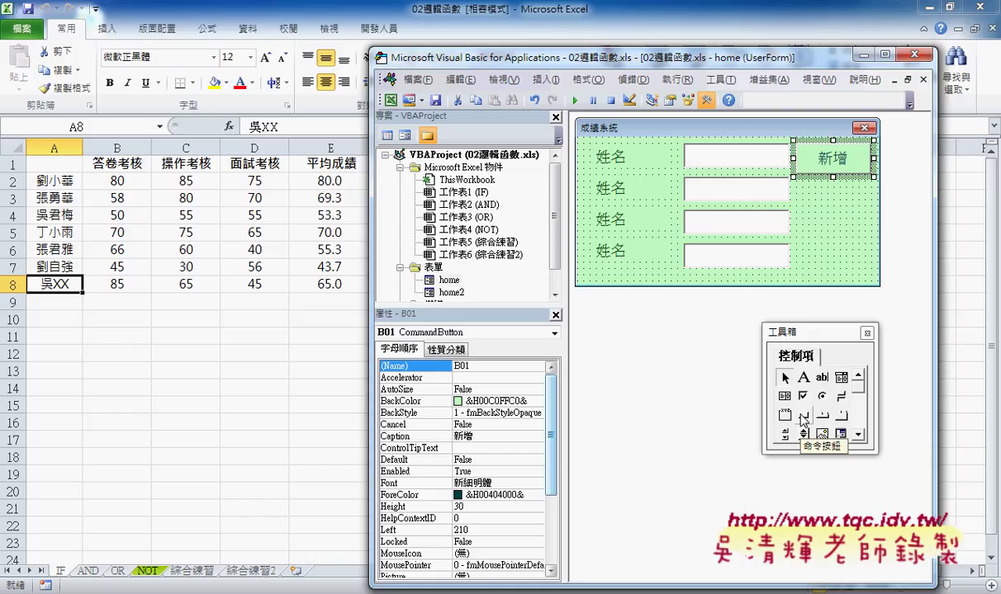
Test-run the grade form twice, closing it each time.
{"action": "left_click", "coordinate": [575, 101]}
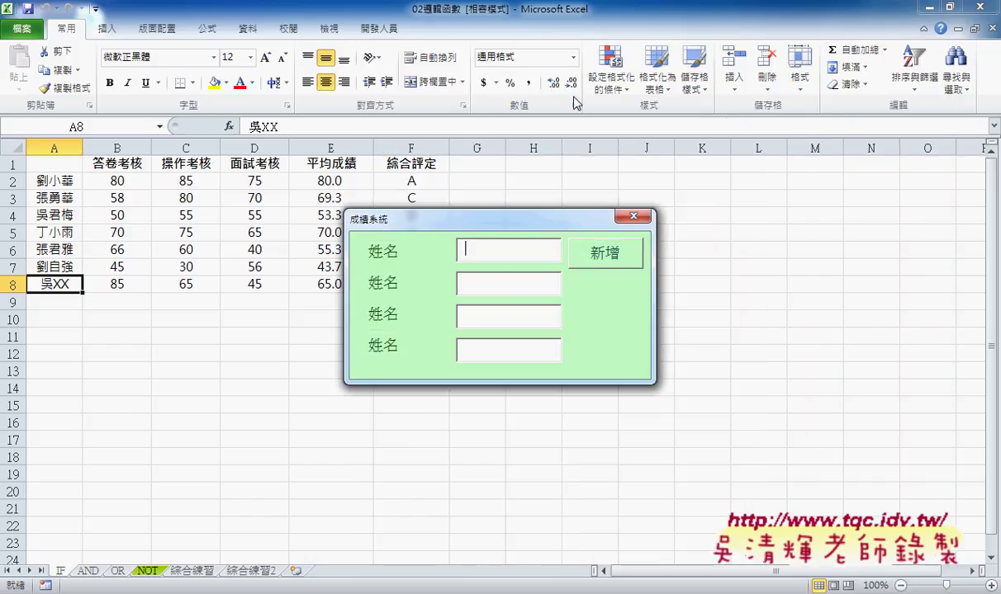
{"action": "left_click", "coordinate": [633, 216]}
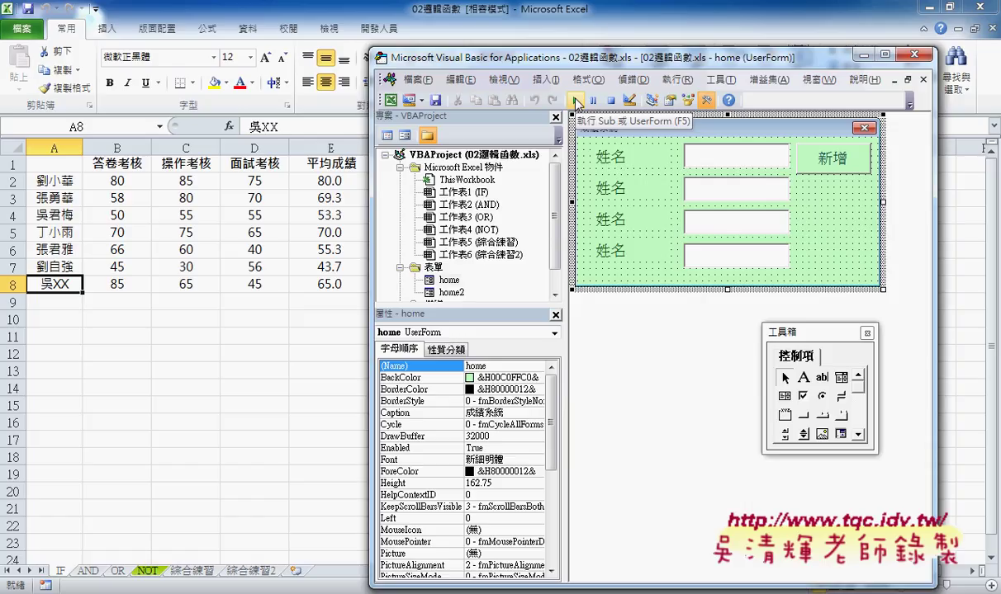
{"action": "left_click", "coordinate": [378, 28]}
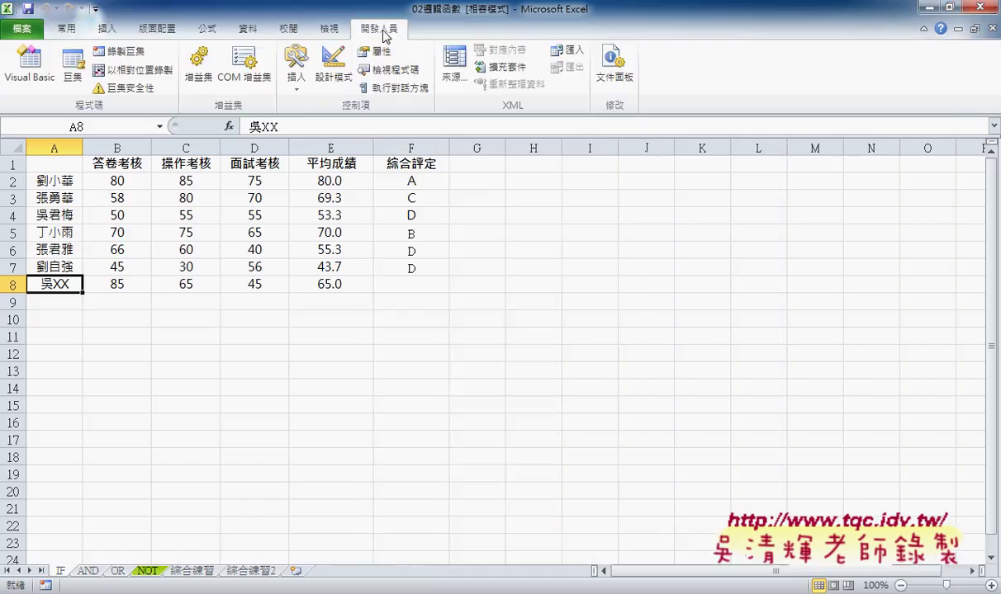
{"action": "left_click", "coordinate": [45, 77]}
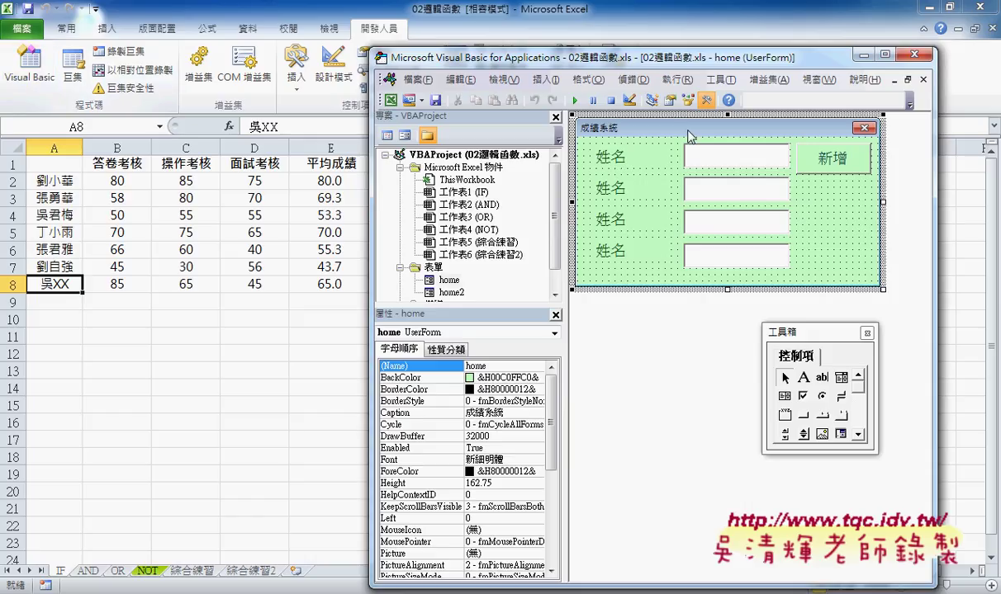
{"action": "left_click", "coordinate": [576, 100]}
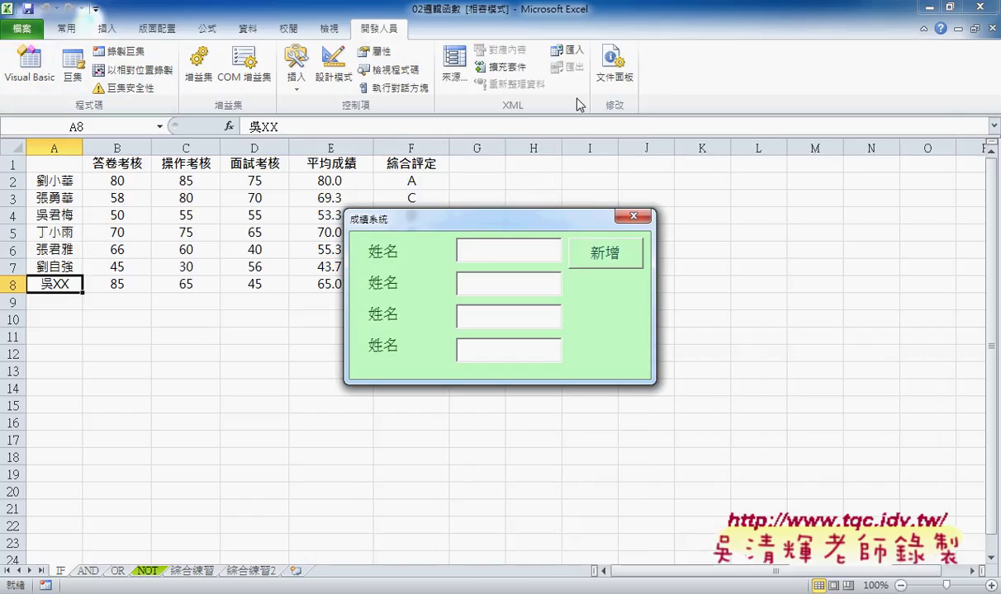
{"action": "left_click", "coordinate": [624, 216]}
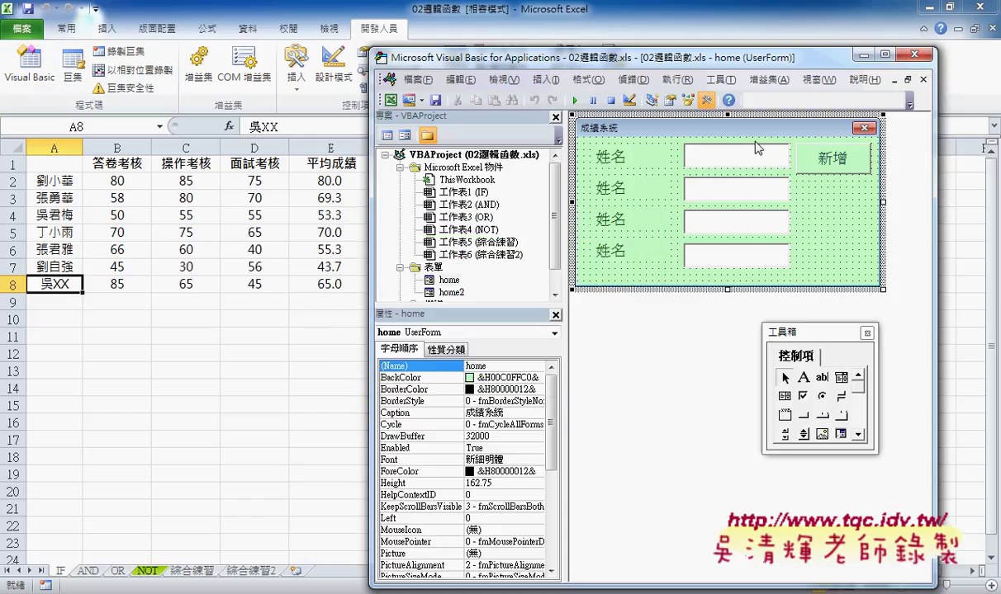
Open the Module1 code from the Project Explorer.
{"action": "left_click", "coordinate": [529, 255]}
{"action": "scroll", "coordinate": [528, 256], "scroll_direction": "down", "scroll_amount": 1}
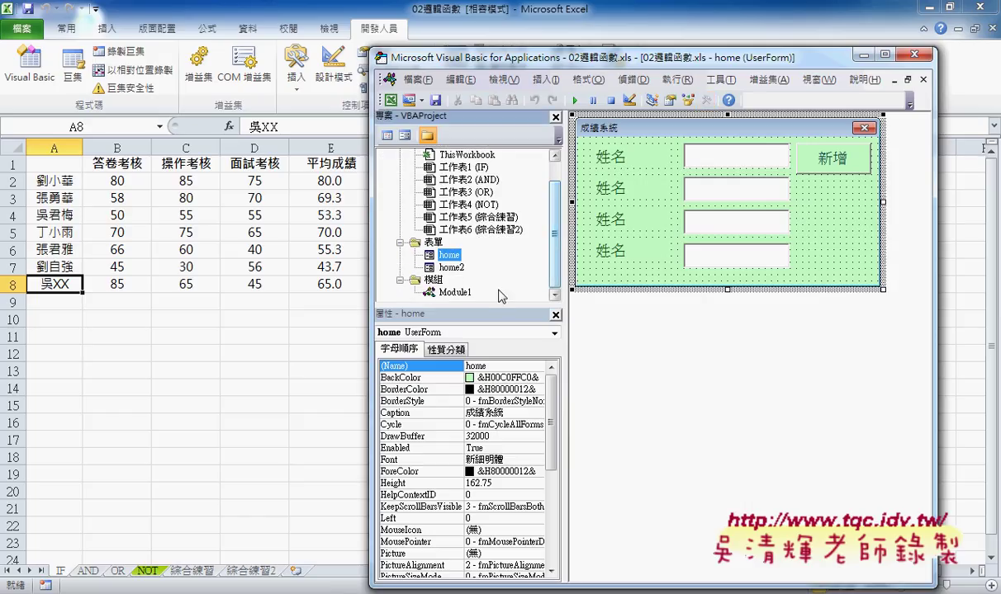
{"action": "double_click", "coordinate": [462, 293]}
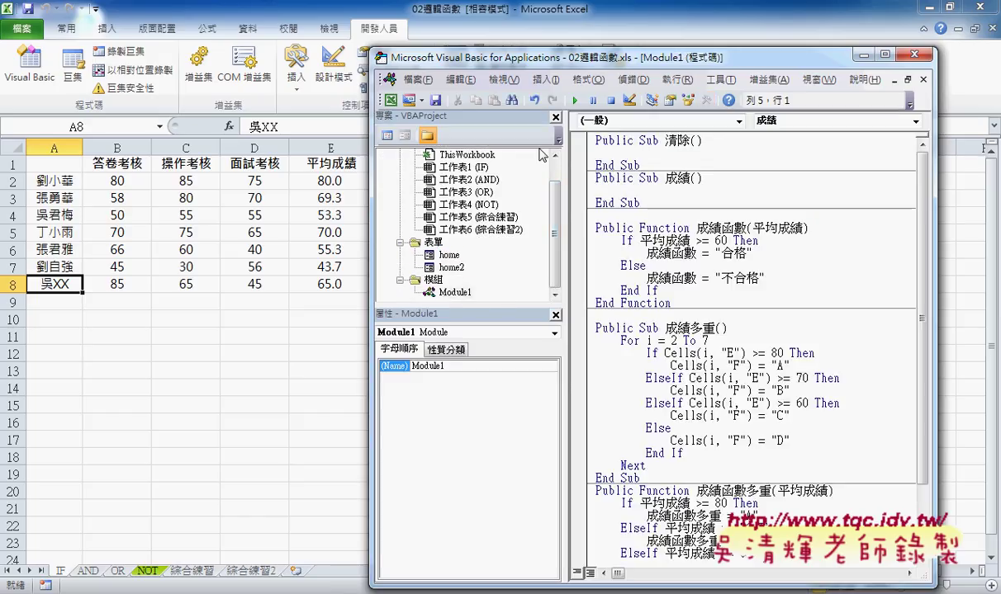
Insert a new procedure named 啟動表單 into Module1.
{"action": "left_click", "coordinate": [547, 81]}
{"action": "left_click", "coordinate": [550, 98]}
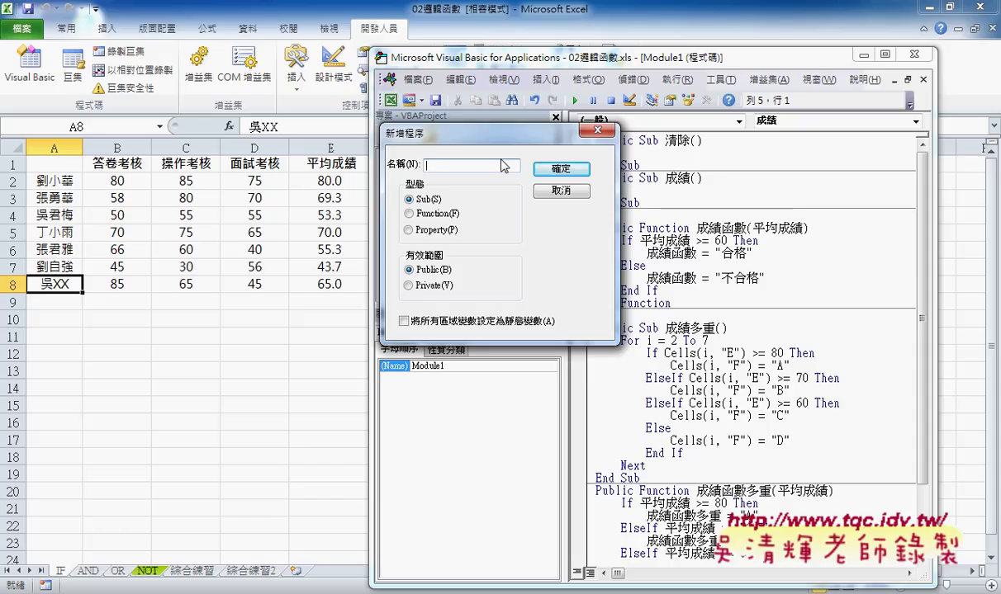
{"action": "type", "text": "ㄑ起"}
{"action": "type", "text": "ㄉㄨ"}
{"action": "type", "text": "ˋ"}
{"action": "type", "text": "ㄈㄧ"}
{"action": "type", "text": "ˇ"}
{"action": "type", "text": "ㄉㄢ"}
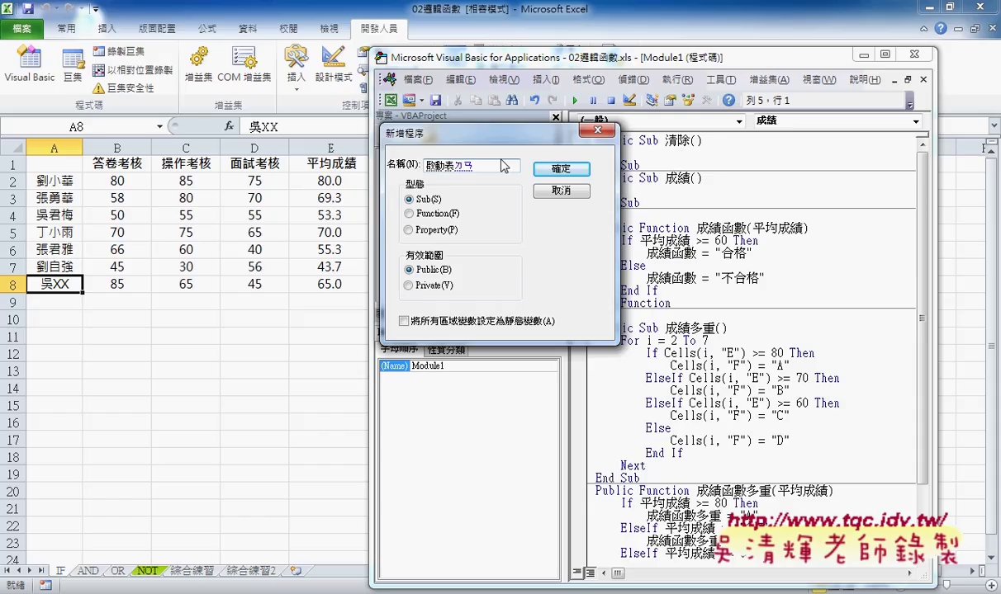
{"action": "key", "text": "space"}
{"action": "key", "text": "Return"}
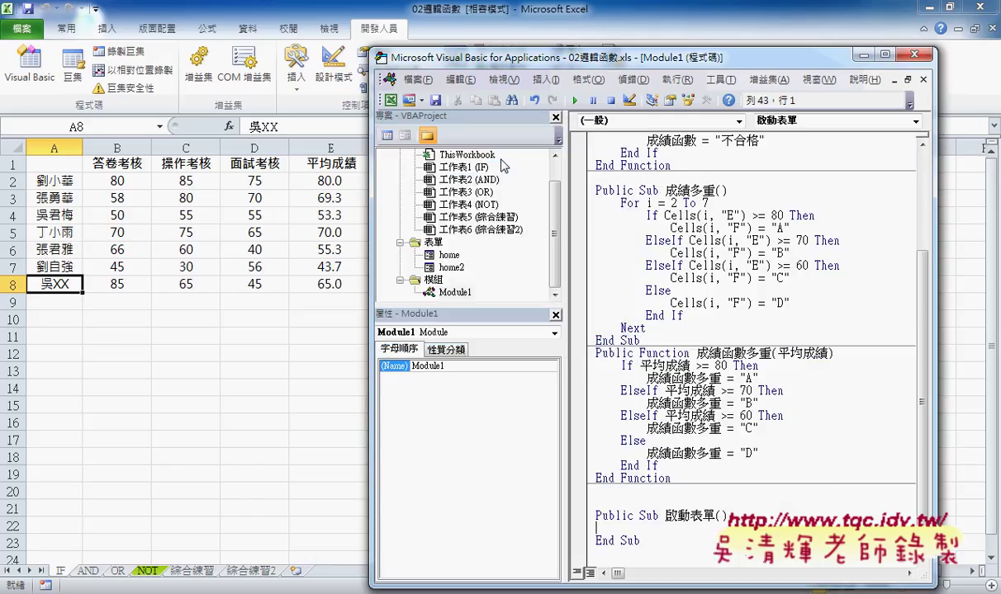
Add home.show to its body, test it with F5, and close the form.
{"action": "key", "text": "Tab"}
{"action": "type", "text": "home"}
{"action": "type", "text": ".s"}
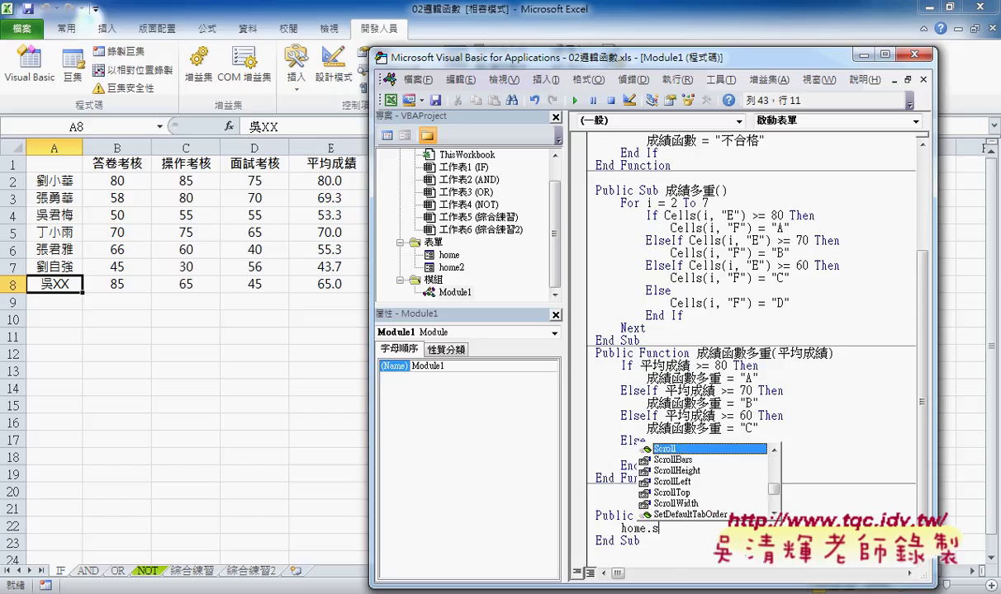
{"action": "type", "text": "how"}
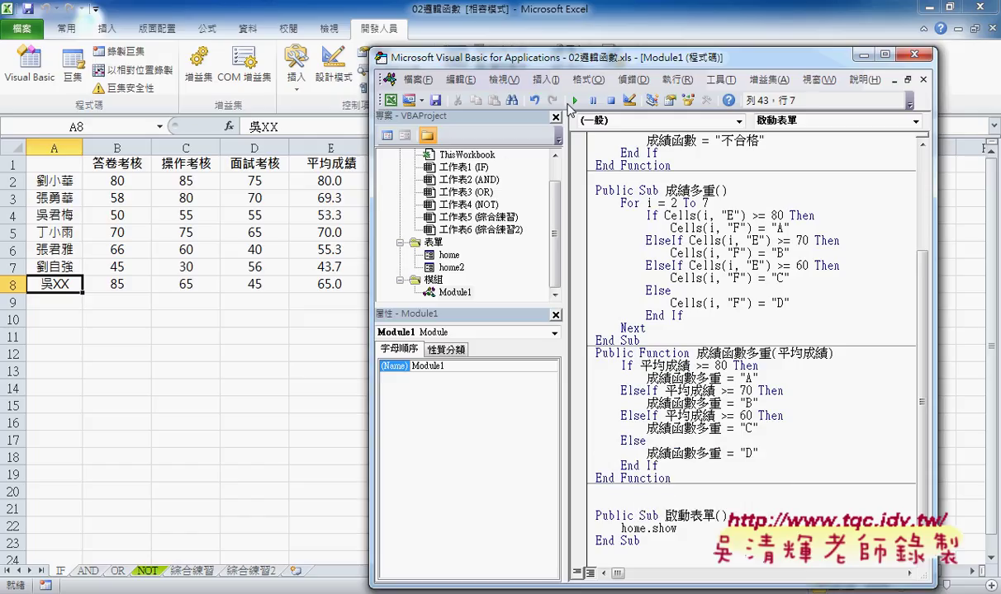
{"action": "key", "text": "F5"}
{"action": "left_click", "coordinate": [632, 217]}
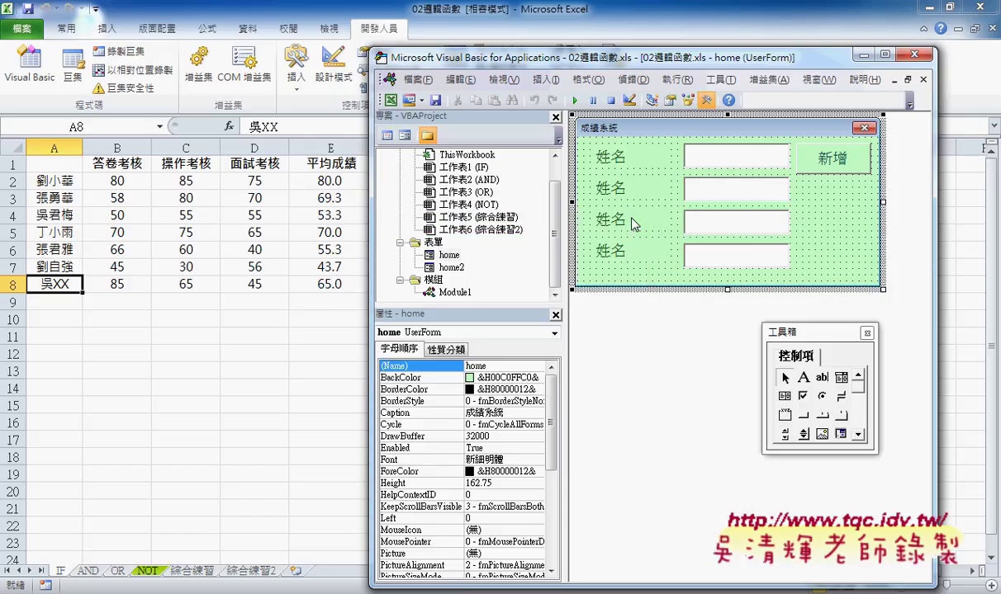
{"action": "left_click", "coordinate": [293, 350]}
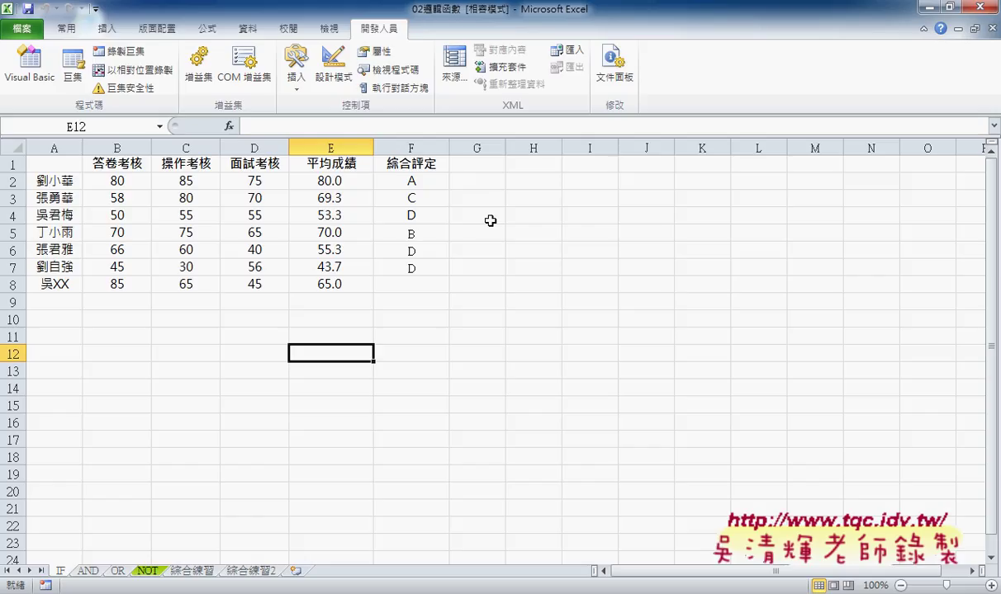
Draw a button over G2:H3 and assign it the 啟動表單 macro.
{"action": "left_click", "coordinate": [296, 68]}
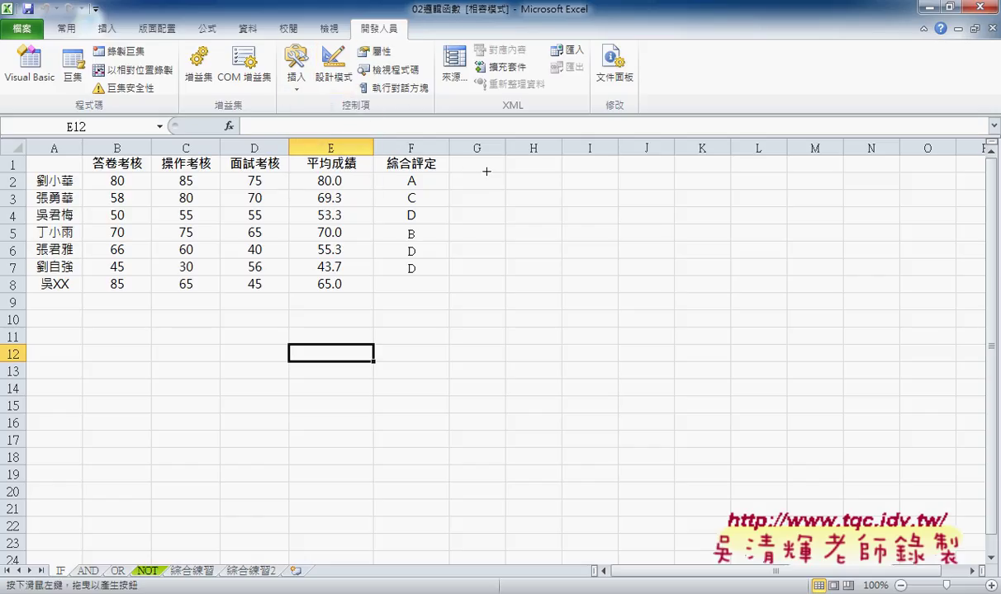
{"action": "left_click_drag", "start_coordinate": [460, 162], "coordinate": [570, 193]}
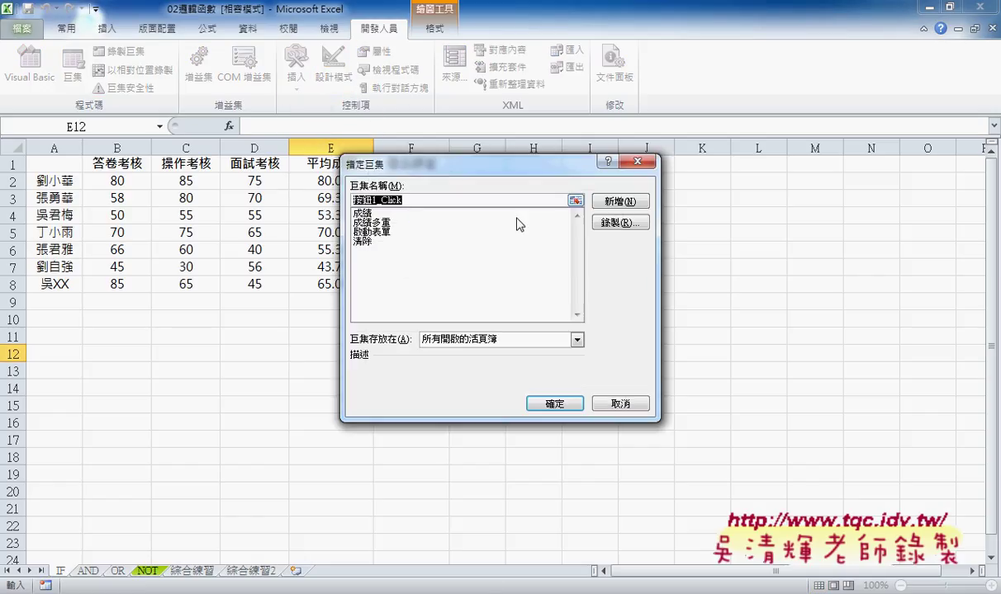
{"action": "left_click", "coordinate": [356, 232]}
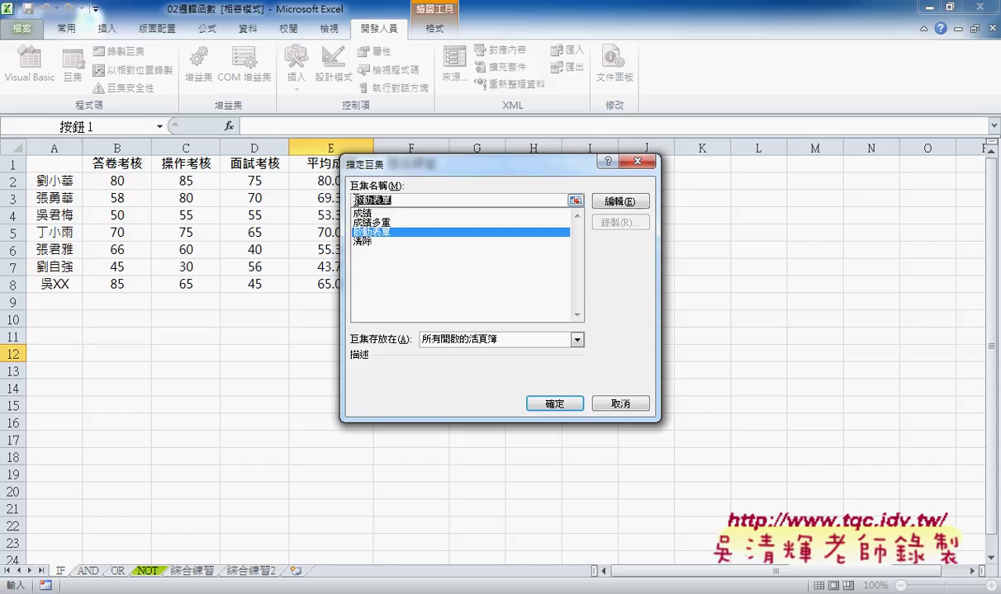
{"action": "right_click", "coordinate": [359, 199]}
{"action": "left_click", "coordinate": [380, 223]}
{"action": "left_click", "coordinate": [555, 403]}
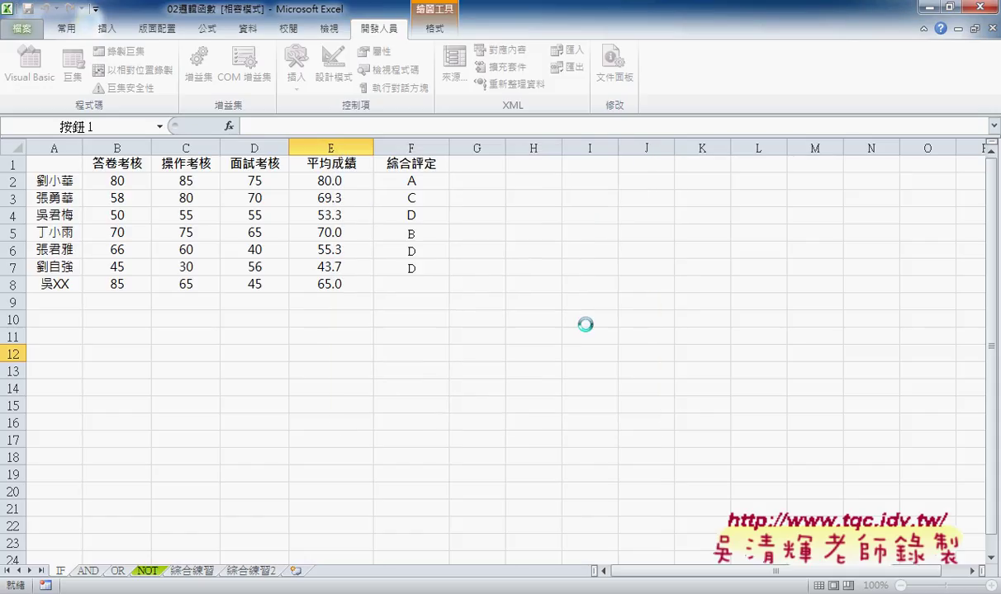
Caption the button 啟動表單 and click it to open the form.
{"action": "left_click", "coordinate": [512, 182]}
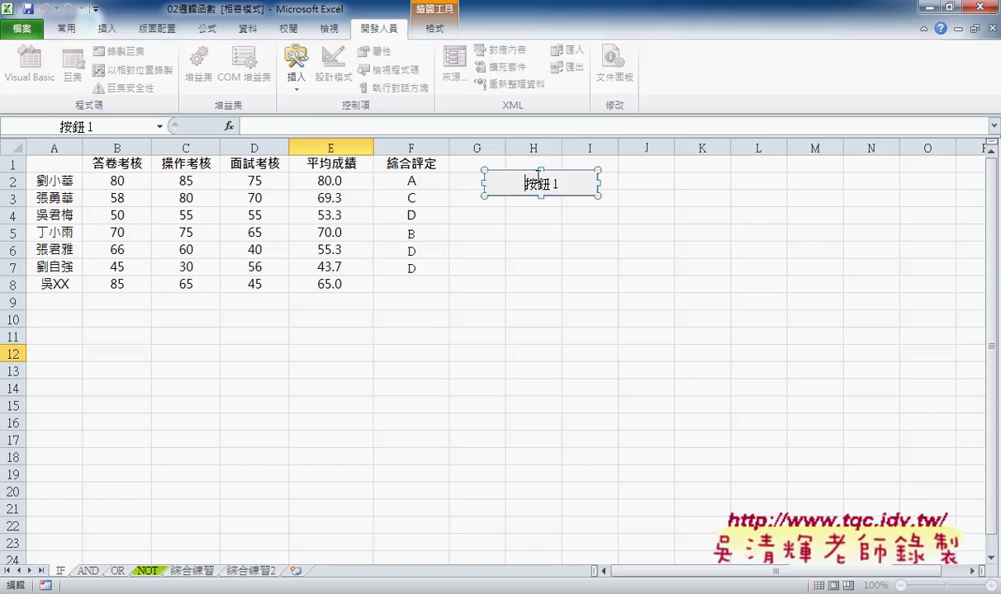
{"action": "key", "text": "Delete"}
{"action": "key", "text": "Delete"}
{"action": "key", "text": "Delete"}
{"action": "type", "text": "啟動表單"}
{"action": "left_click", "coordinate": [537, 235]}
{"action": "left_click", "coordinate": [541, 198]}
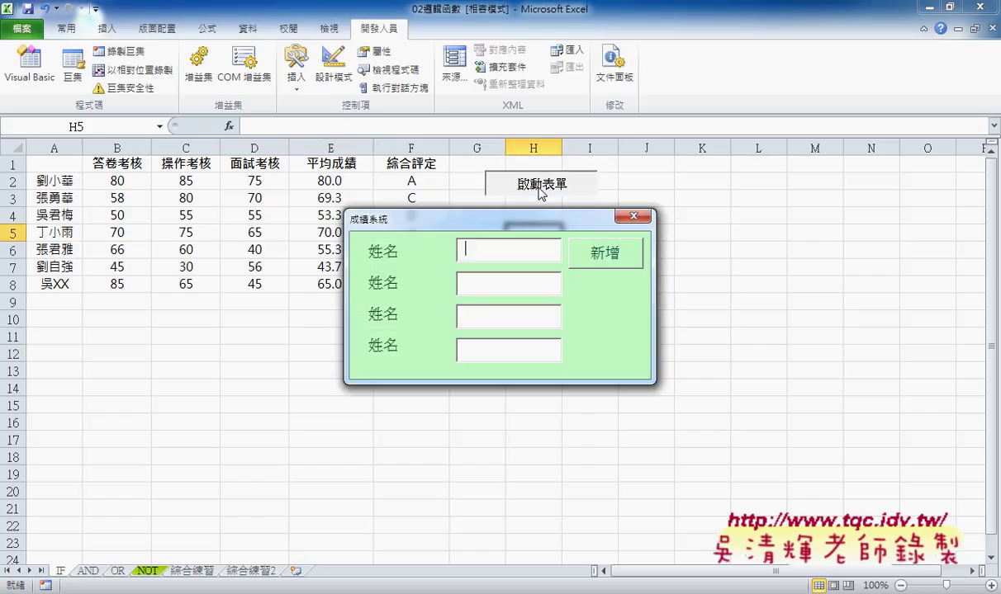
{"action": "left_click", "coordinate": [545, 284]}
{"action": "left_click_drag", "start_coordinate": [557, 225], "coordinate": [771, 173]}
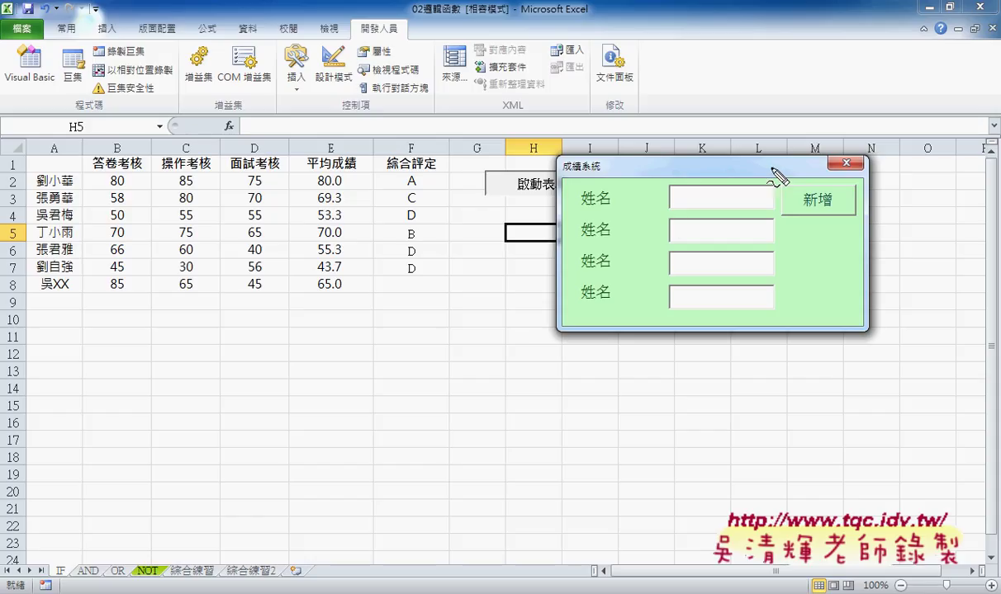
{"action": "mouse_move", "coordinate": [849, 211]}
{"action": "left_mouse_down"}
{"action": "mouse_move", "coordinate": [786, 191]}
{"action": "mouse_move", "coordinate": [850, 211]}
{"action": "left_mouse_up"}
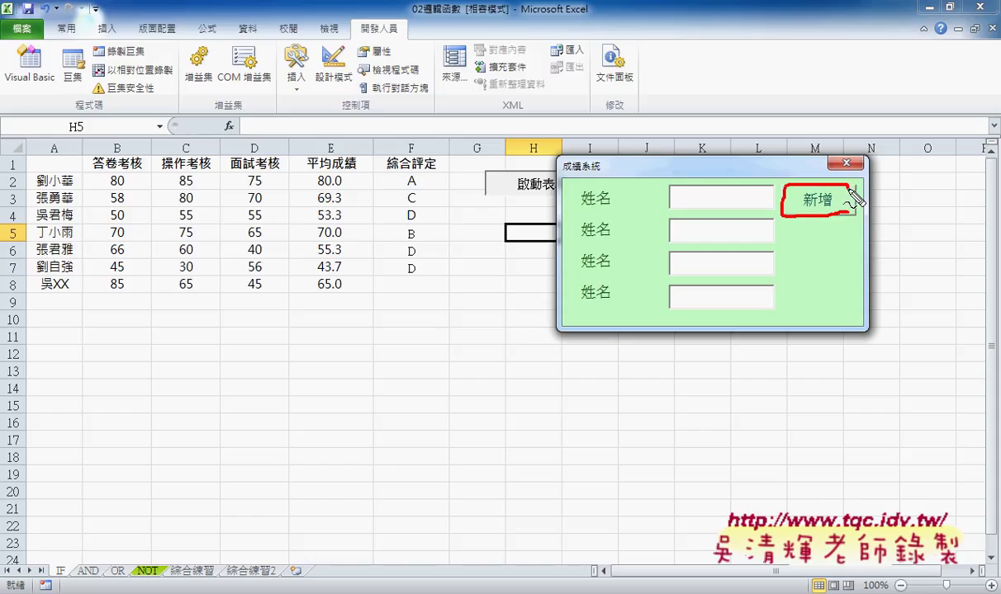
{"action": "left_click_drag", "start_coordinate": [52, 188], "coordinate": [59, 281]}
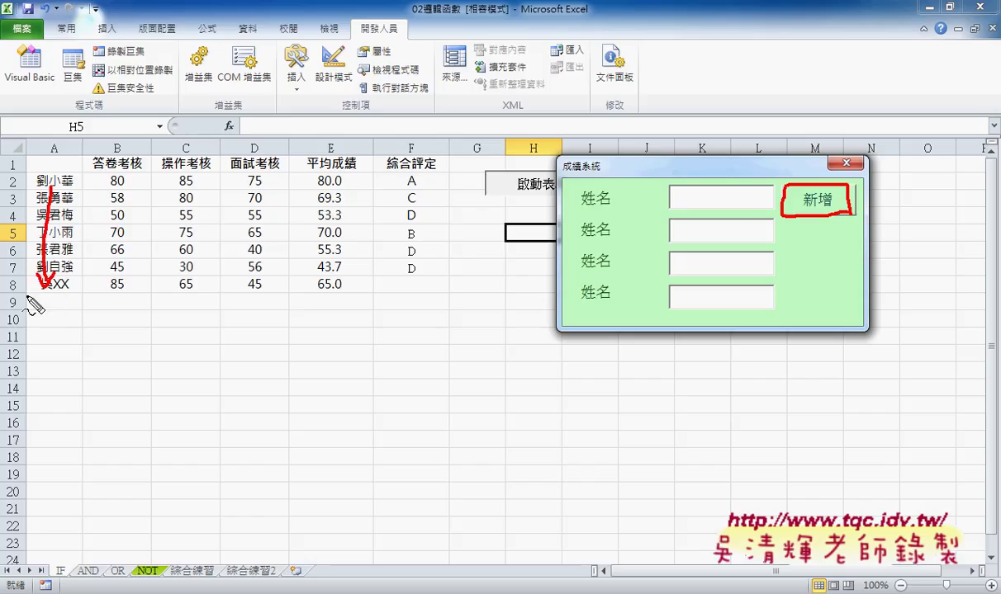
{"action": "left_click_drag", "start_coordinate": [26, 294], "coordinate": [25, 311]}
{"action": "mouse_move", "coordinate": [71, 341]}
{"action": "left_mouse_down"}
{"action": "mouse_move", "coordinate": [71, 360]}
{"action": "mouse_move", "coordinate": [82, 347]}
{"action": "left_mouse_up"}
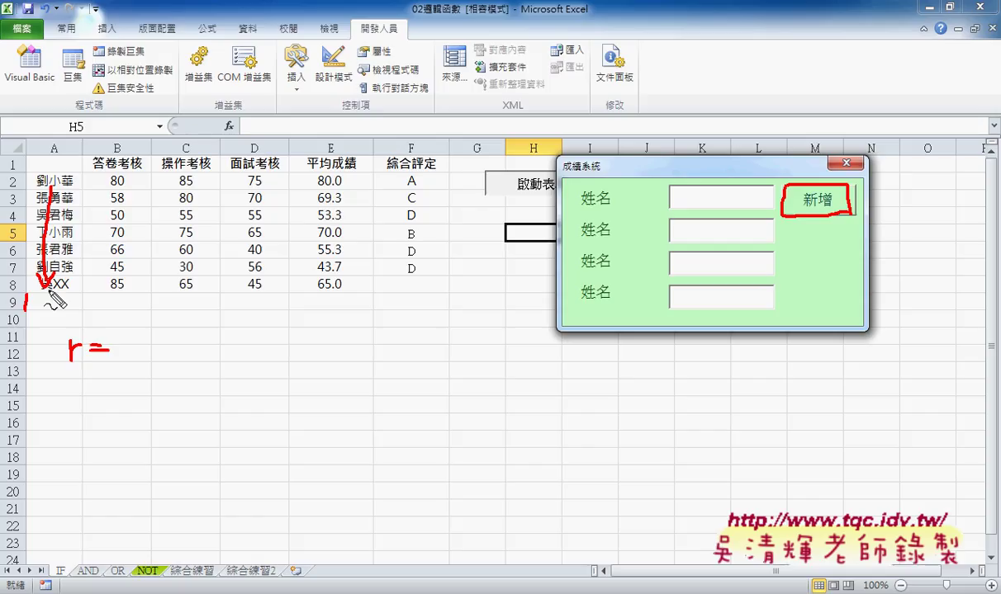
{"action": "mouse_move", "coordinate": [214, 354]}
{"action": "left_mouse_down"}
{"action": "mouse_move", "coordinate": [246, 352]}
{"action": "mouse_move", "coordinate": [235, 364]}
{"action": "mouse_move", "coordinate": [255, 365]}
{"action": "left_mouse_up"}
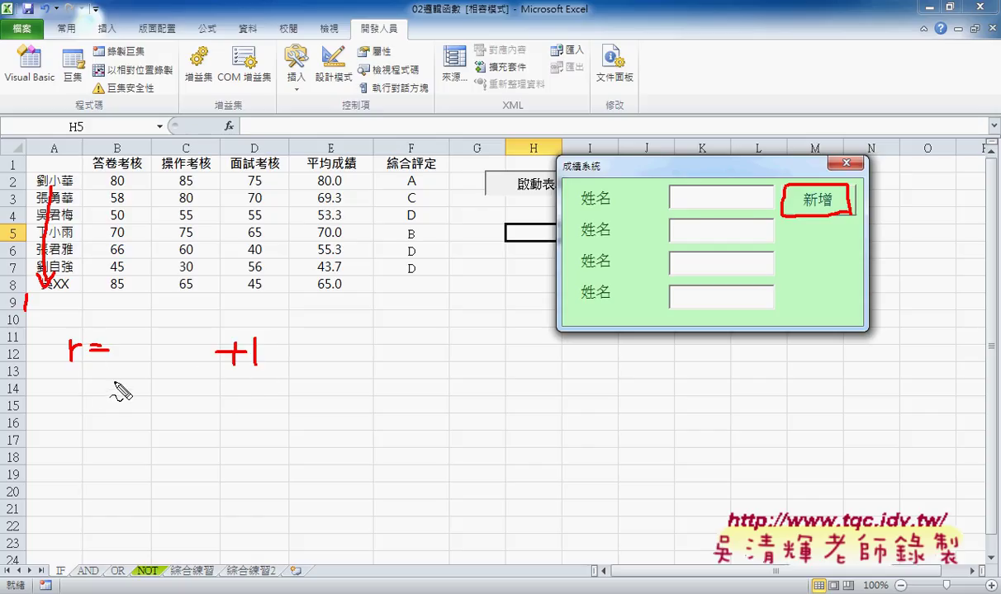
{"action": "mouse_move", "coordinate": [94, 373]}
{"action": "left_mouse_down"}
{"action": "mouse_move", "coordinate": [94, 399]}
{"action": "mouse_move", "coordinate": [169, 405]}
{"action": "left_mouse_up"}
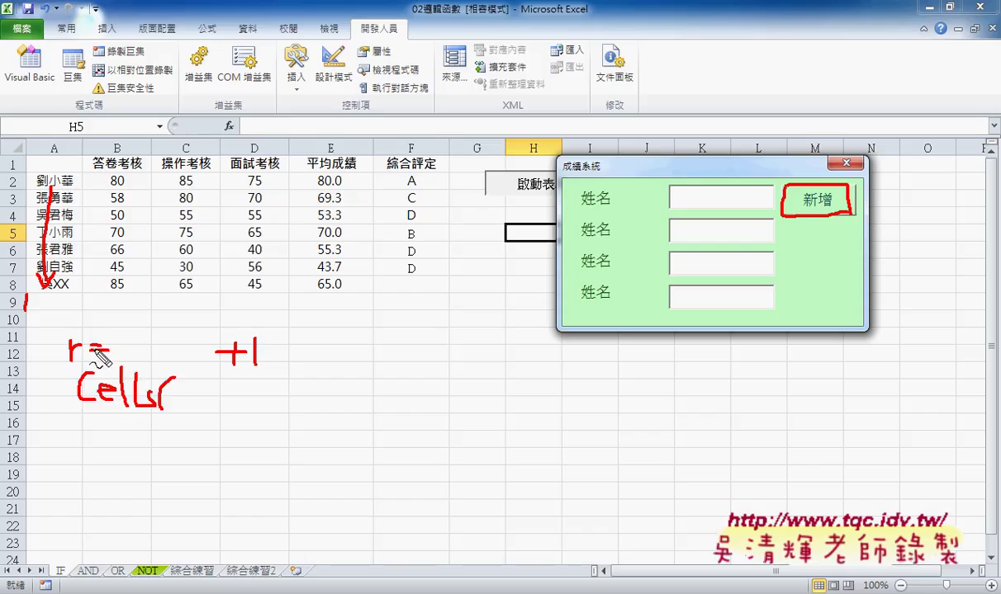
{"action": "left_click_drag", "start_coordinate": [65, 362], "coordinate": [85, 360]}
{"action": "mouse_move", "coordinate": [186, 379]}
{"action": "left_mouse_down"}
{"action": "mouse_move", "coordinate": [188, 402]}
{"action": "mouse_move", "coordinate": [197, 380]}
{"action": "mouse_move", "coordinate": [203, 406]}
{"action": "mouse_move", "coordinate": [222, 389]}
{"action": "left_mouse_up"}
{"action": "mouse_move", "coordinate": [227, 380]}
{"action": "left_mouse_down"}
{"action": "mouse_move", "coordinate": [251, 404]}
{"action": "mouse_move", "coordinate": [247, 392]}
{"action": "mouse_move", "coordinate": [263, 387]}
{"action": "mouse_move", "coordinate": [274, 404]}
{"action": "left_mouse_up"}
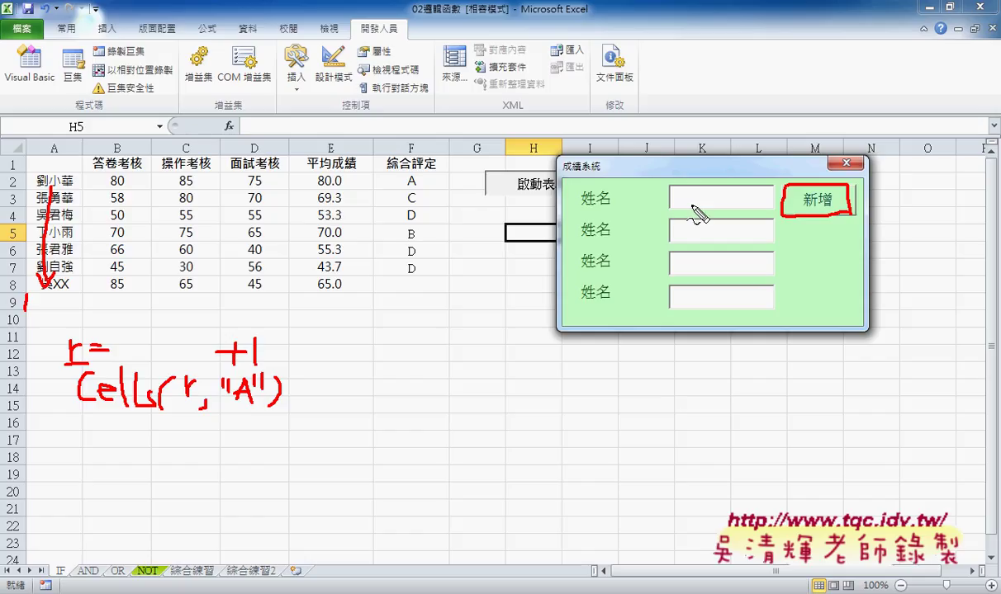
{"action": "left_click_drag", "start_coordinate": [721, 208], "coordinate": [747, 200]}
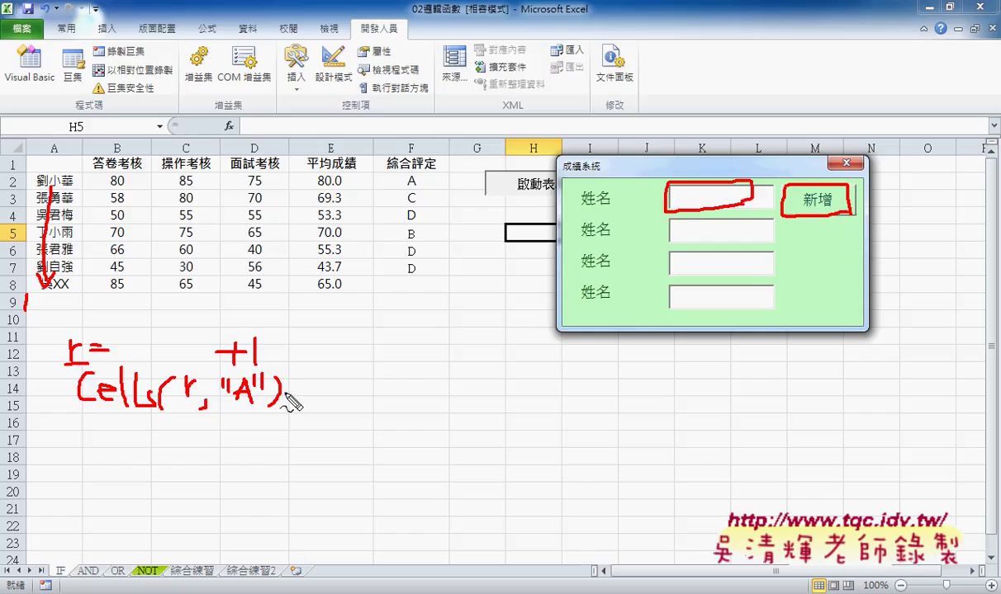
{"action": "mouse_move", "coordinate": [300, 386]}
{"action": "left_mouse_down"}
{"action": "mouse_move", "coordinate": [320, 394]}
{"action": "mouse_move", "coordinate": [377, 372]}
{"action": "mouse_move", "coordinate": [378, 388]}
{"action": "mouse_move", "coordinate": [395, 386]}
{"action": "left_mouse_up"}
{"action": "mouse_move", "coordinate": [395, 369]}
{"action": "left_mouse_down"}
{"action": "mouse_move", "coordinate": [382, 387]}
{"action": "mouse_move", "coordinate": [418, 370]}
{"action": "mouse_move", "coordinate": [415, 386]}
{"action": "mouse_move", "coordinate": [426, 372]}
{"action": "mouse_move", "coordinate": [453, 389]}
{"action": "mouse_move", "coordinate": [489, 357]}
{"action": "mouse_move", "coordinate": [476, 385]}
{"action": "mouse_move", "coordinate": [529, 384]}
{"action": "mouse_move", "coordinate": [512, 386]}
{"action": "mouse_move", "coordinate": [552, 364]}
{"action": "left_mouse_up"}
{"action": "left_click_drag", "start_coordinate": [539, 355], "coordinate": [553, 383]}
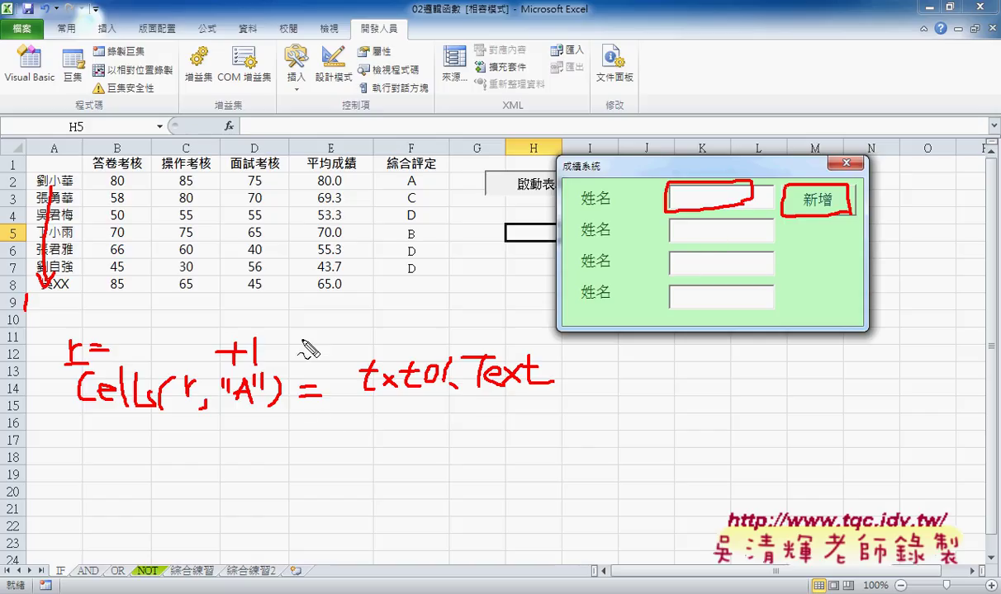
{"action": "key", "text": "Escape"}
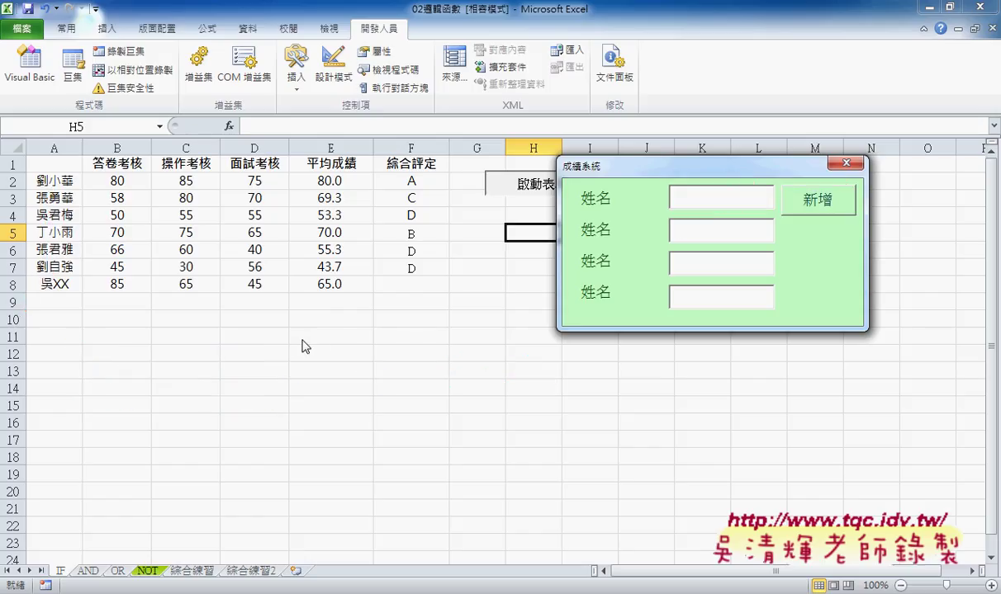
Close the 成績系統 grade form and review the next-empty-row and column A–D lines in the code notes.
{"action": "left_click", "coordinate": [845, 164]}
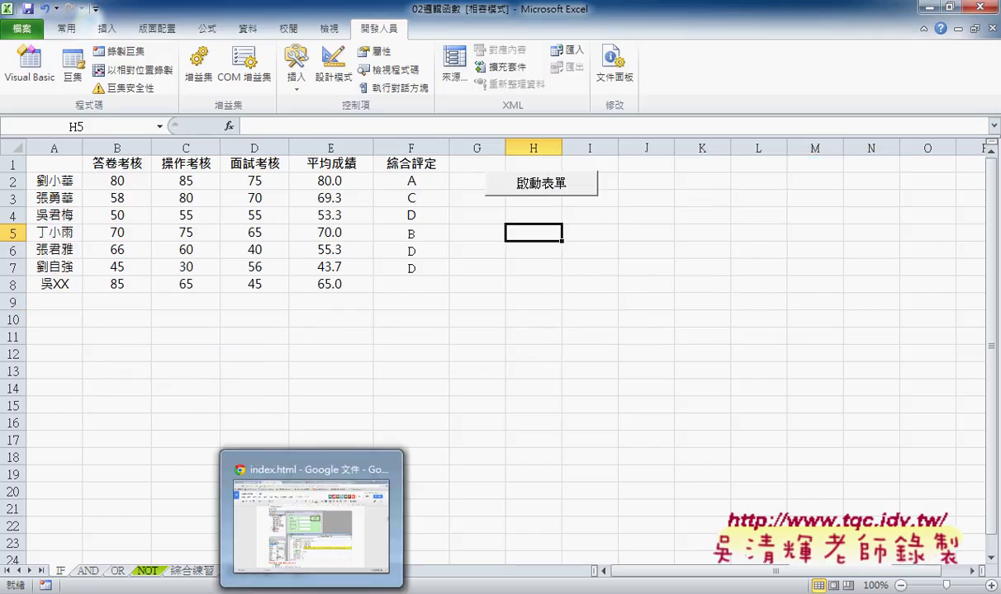
{"action": "left_click", "coordinate": [335, 486]}
{"action": "scroll", "coordinate": [491, 360], "scroll_direction": "down", "scroll_amount": 4}
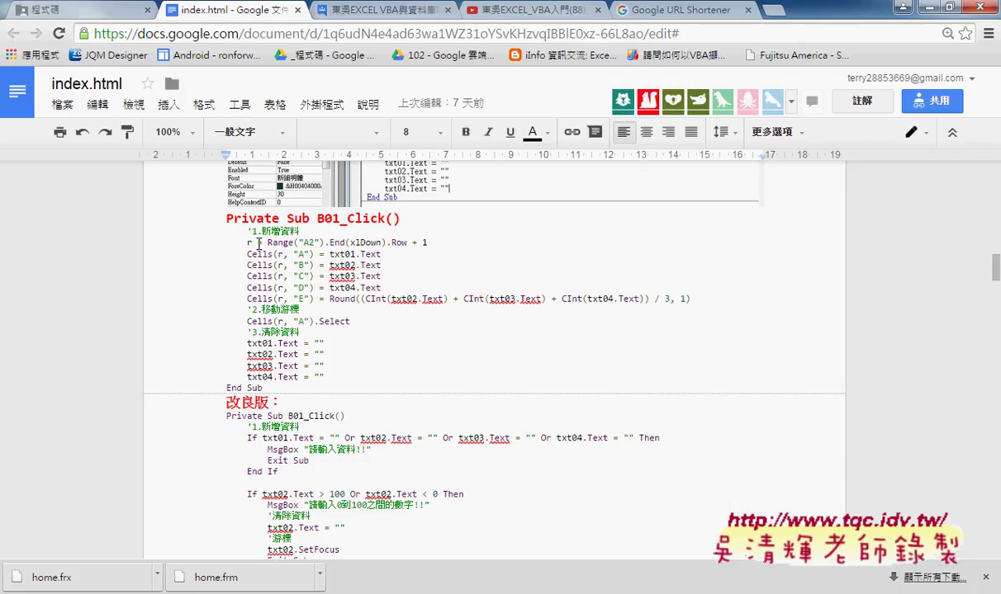
{"action": "left_click_drag", "start_coordinate": [267, 243], "coordinate": [434, 242]}
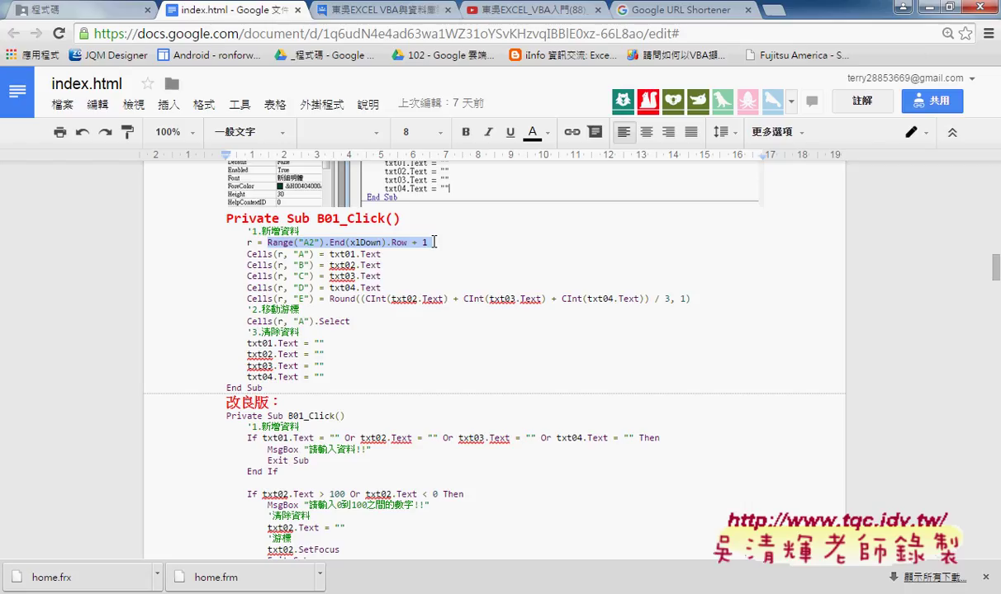
{"action": "left_click_drag", "start_coordinate": [387, 287], "coordinate": [210, 254]}
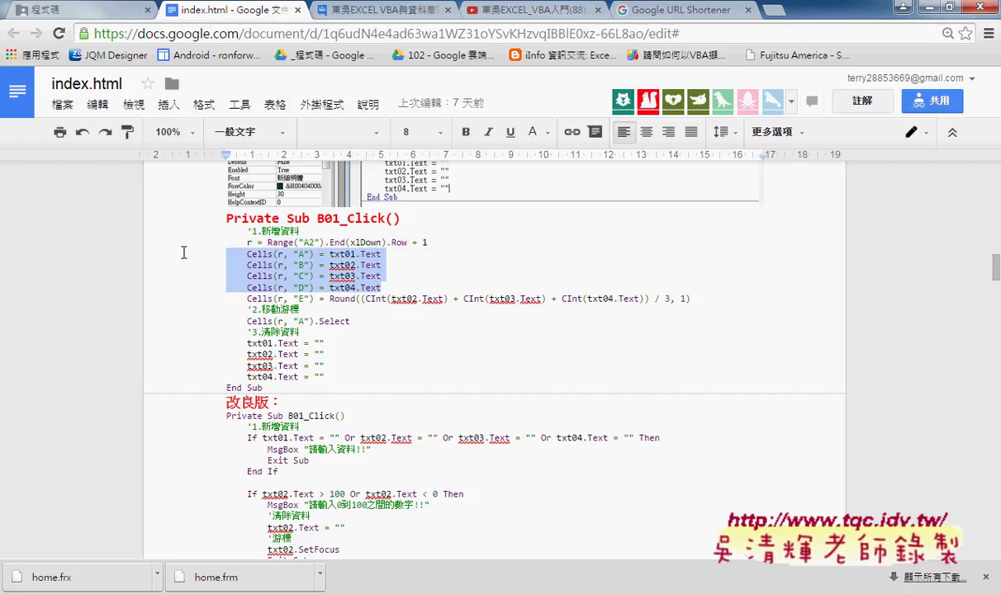
{"action": "left_click", "coordinate": [345, 299]}
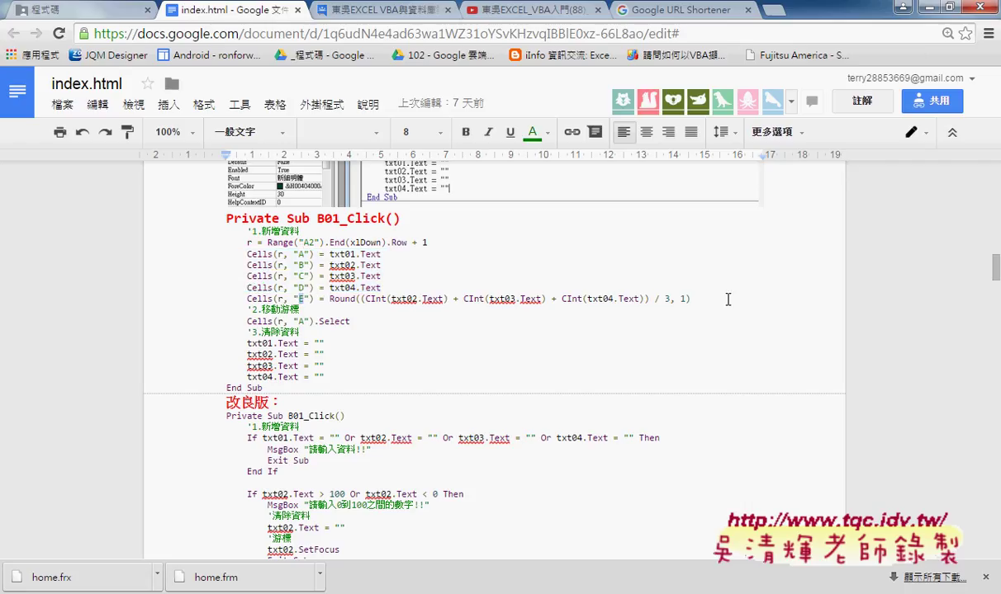
Add an apostrophe before the Cells(r, "E") average line and select the whole B01_Click body.
{"action": "mouse_move", "coordinate": [690, 299]}
{"action": "left_mouse_down"}
{"action": "mouse_move", "coordinate": [323, 308]}
{"action": "mouse_move", "coordinate": [247, 299]}
{"action": "left_mouse_up"}
{"action": "left_click", "coordinate": [248, 298]}
{"action": "type", "text": "'"}
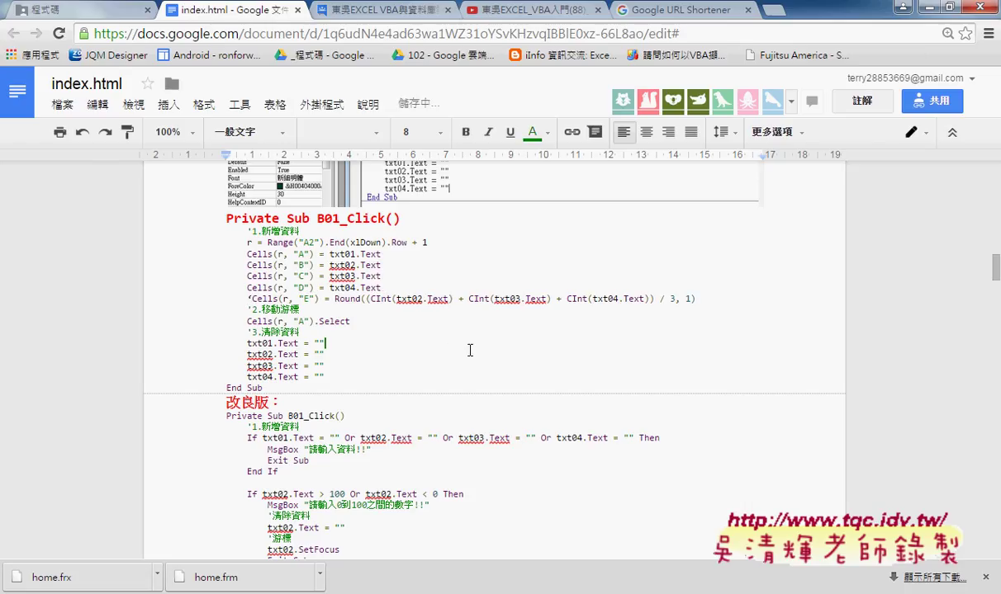
{"action": "mouse_move", "coordinate": [326, 377]}
{"action": "left_mouse_down"}
{"action": "mouse_move", "coordinate": [223, 344]}
{"action": "mouse_move", "coordinate": [198, 297]}
{"action": "left_mouse_up"}
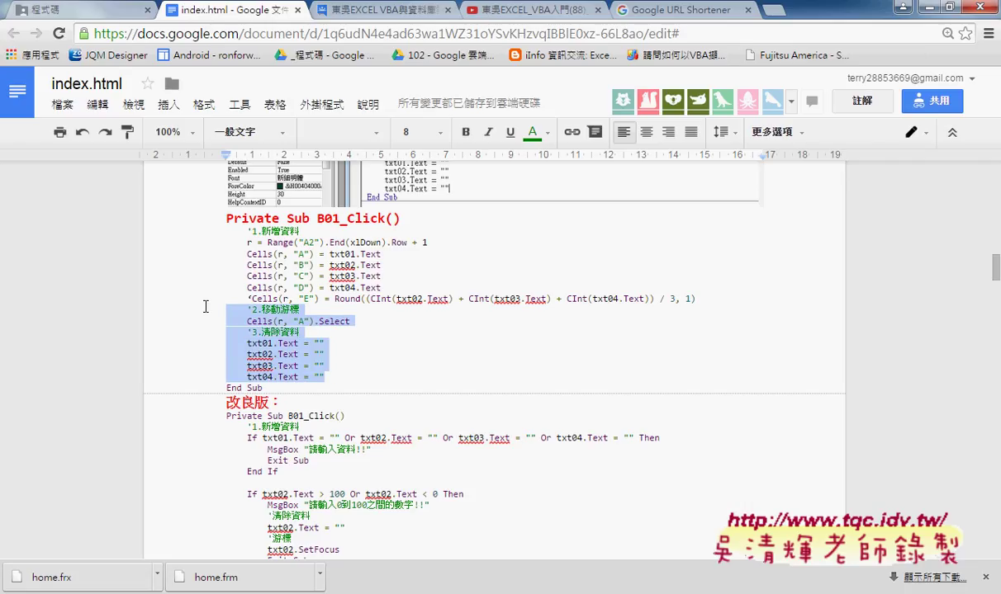
{"action": "left_click", "coordinate": [311, 322]}
{"action": "left_click_drag", "start_coordinate": [326, 377], "coordinate": [195, 228]}
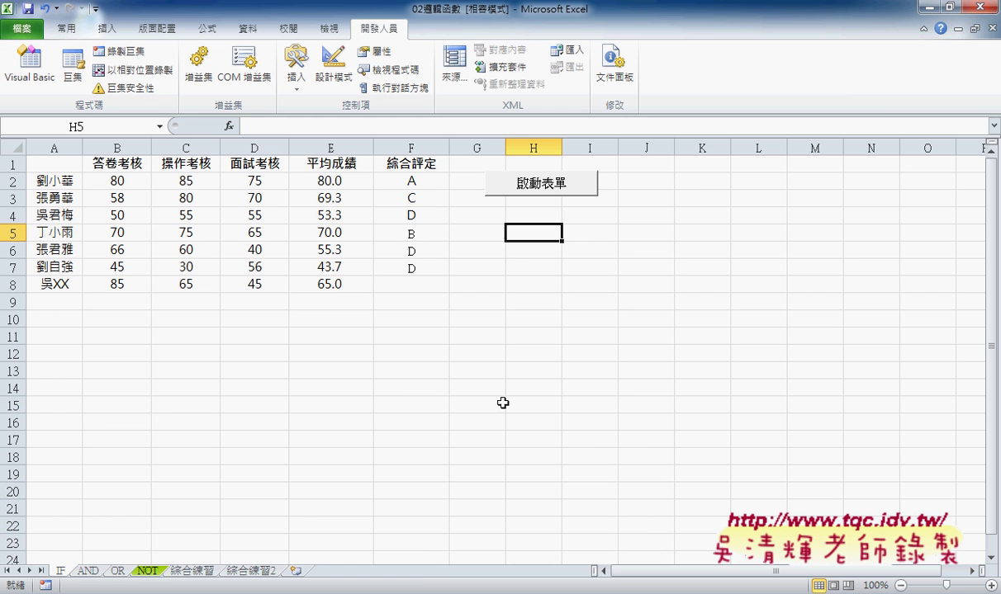
Replace the 新增 button's B01_Click body in the VBA editor with the copied row-adding code.
{"action": "mouse_move", "coordinate": [264, 587]}
{"action": "left_click", "coordinate": [307, 513]}
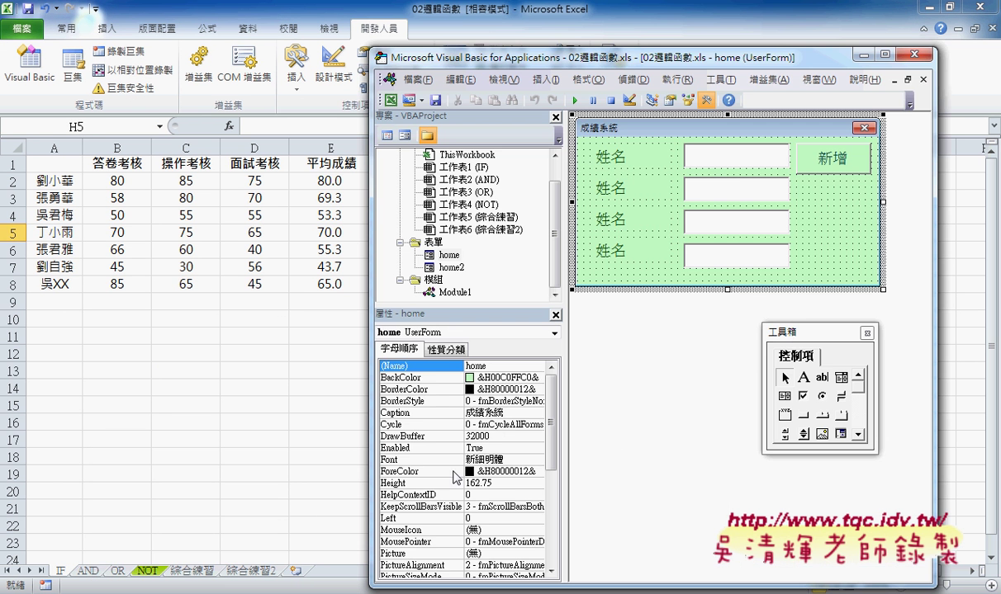
{"action": "double_click", "coordinate": [850, 168]}
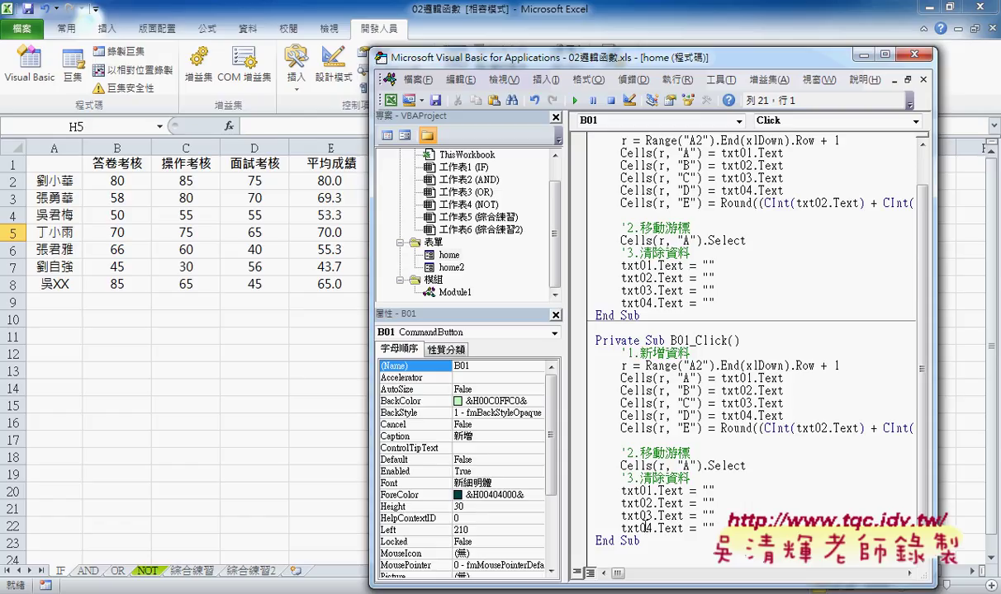
{"action": "left_click_drag", "start_coordinate": [715, 528], "coordinate": [586, 357]}
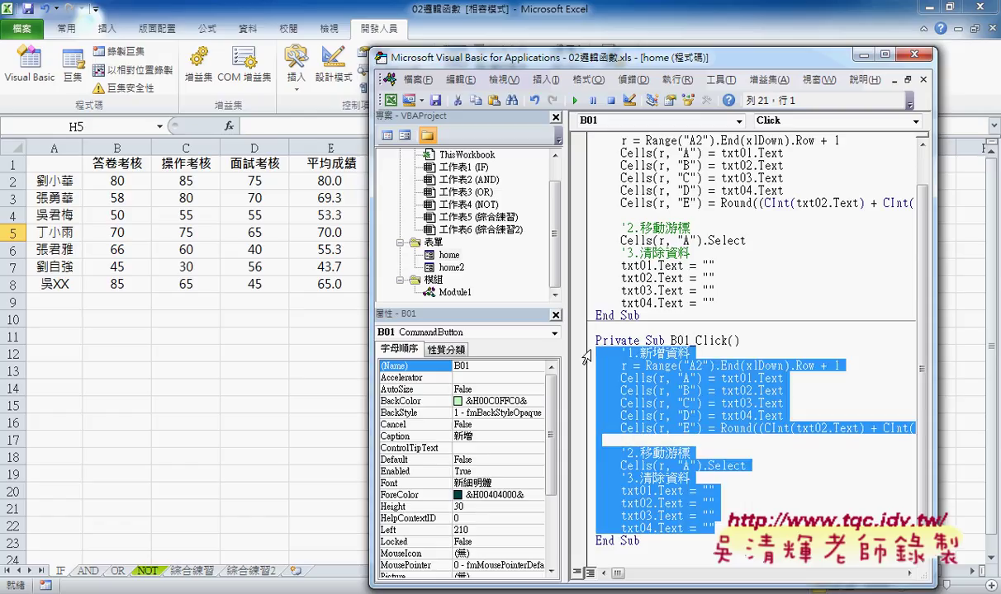
{"action": "key", "text": "Delete"}
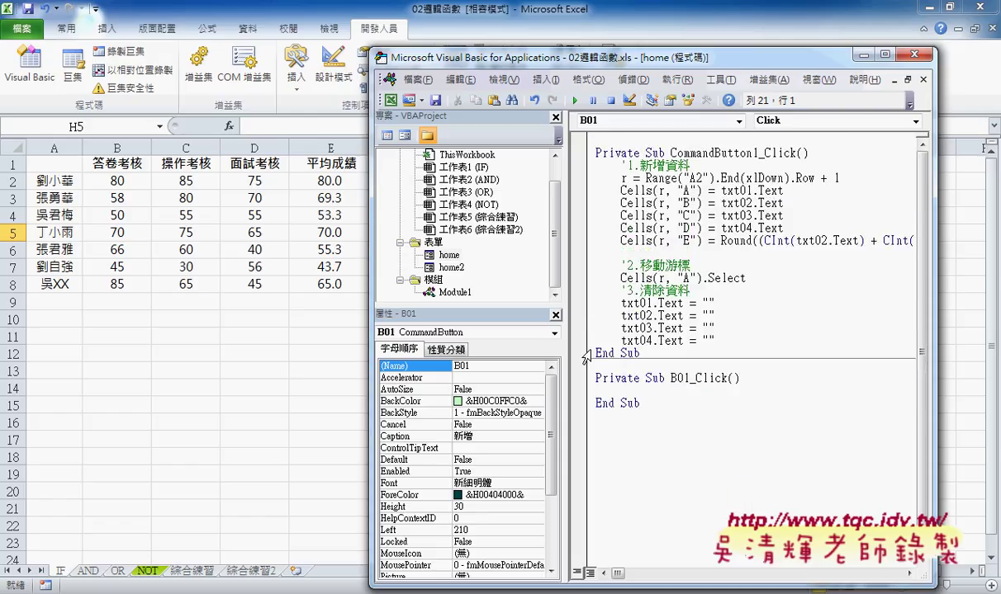
{"action": "key", "text": "ctrl+v"}
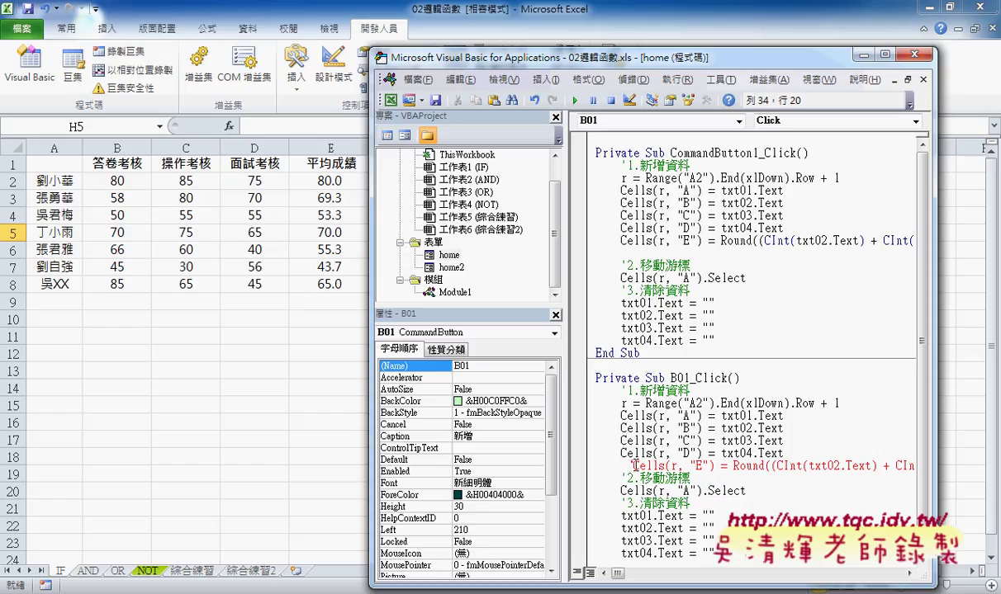
Confirm the average line stays commented out, then launch the 成績系統 form from the 啟動表單 button.
{"action": "left_click_drag", "start_coordinate": [633, 465], "coordinate": [621, 466]}
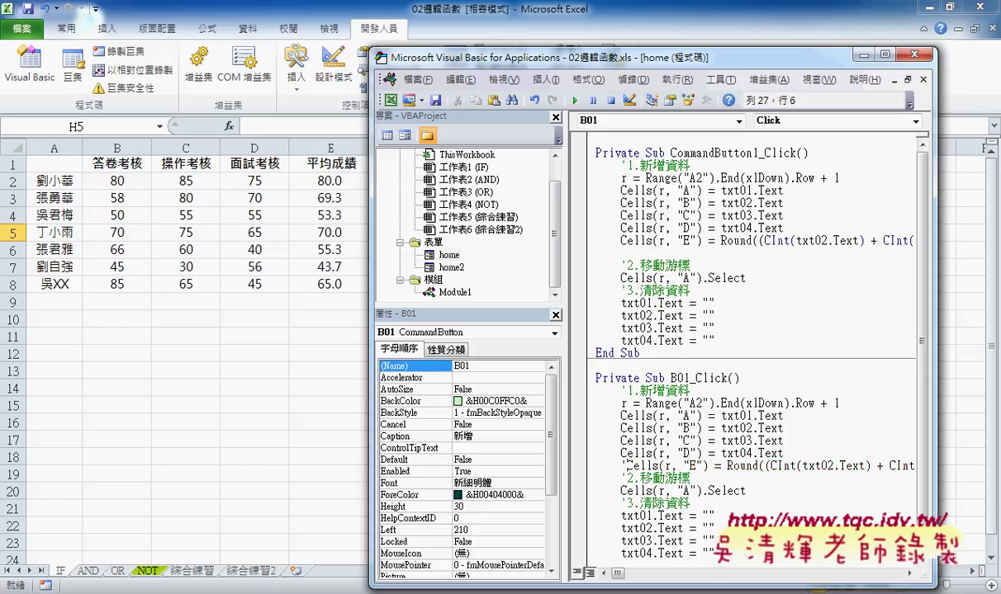
{"action": "left_click", "coordinate": [658, 515]}
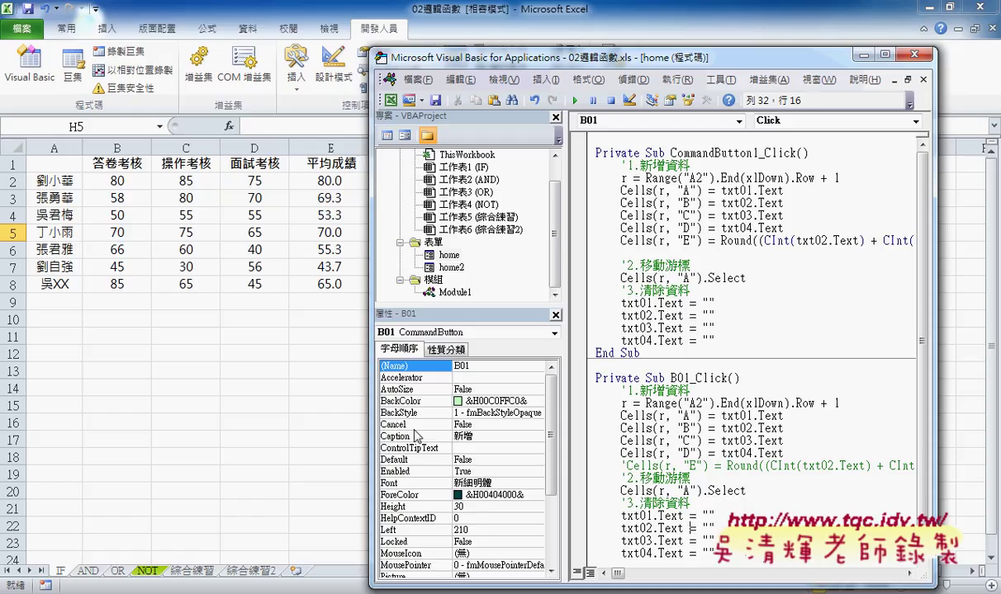
{"action": "left_click", "coordinate": [330, 422]}
{"action": "left_click", "coordinate": [505, 190]}
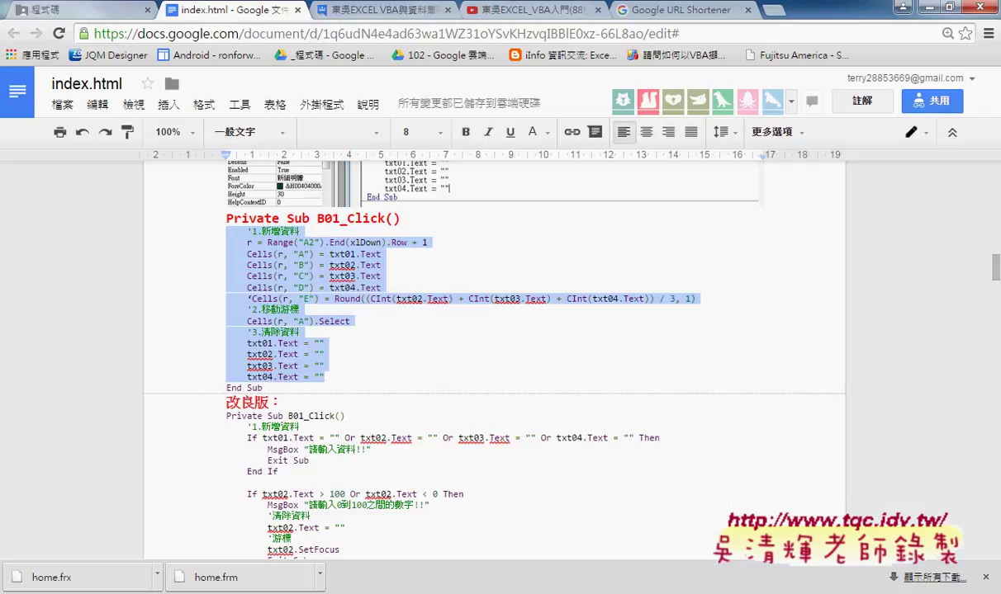
{"action": "left_click_drag", "start_coordinate": [288, 401], "coordinate": [226, 402]}
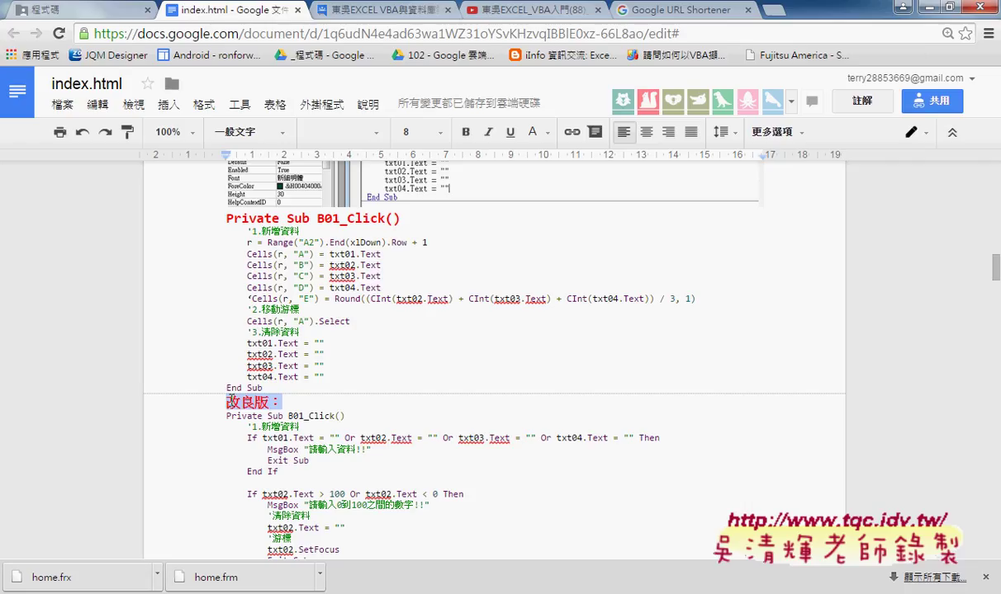
{"action": "scroll", "coordinate": [402, 466], "scroll_direction": "down", "scroll_amount": 2}
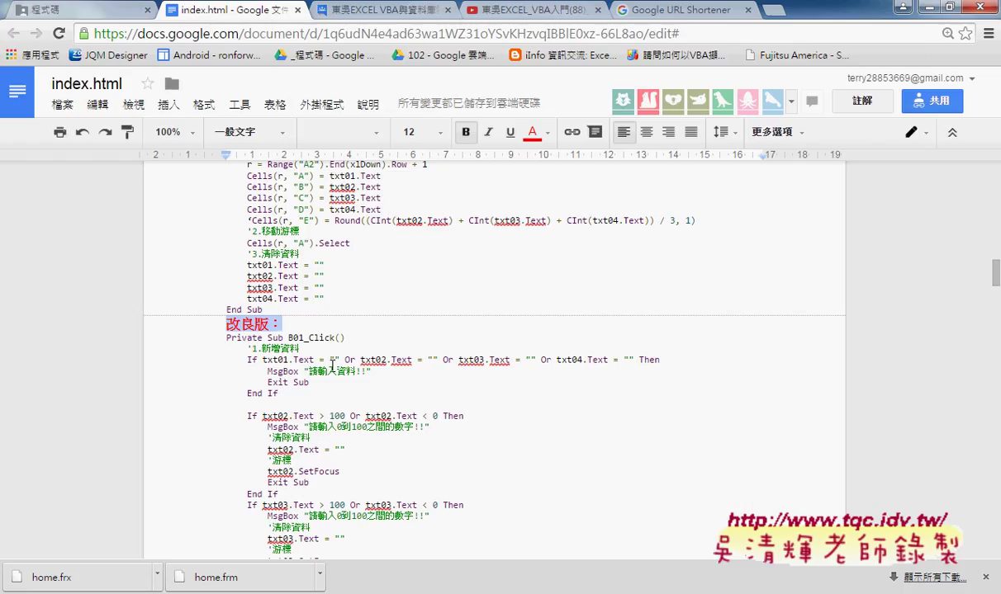
{"action": "left_click", "coordinate": [333, 366]}
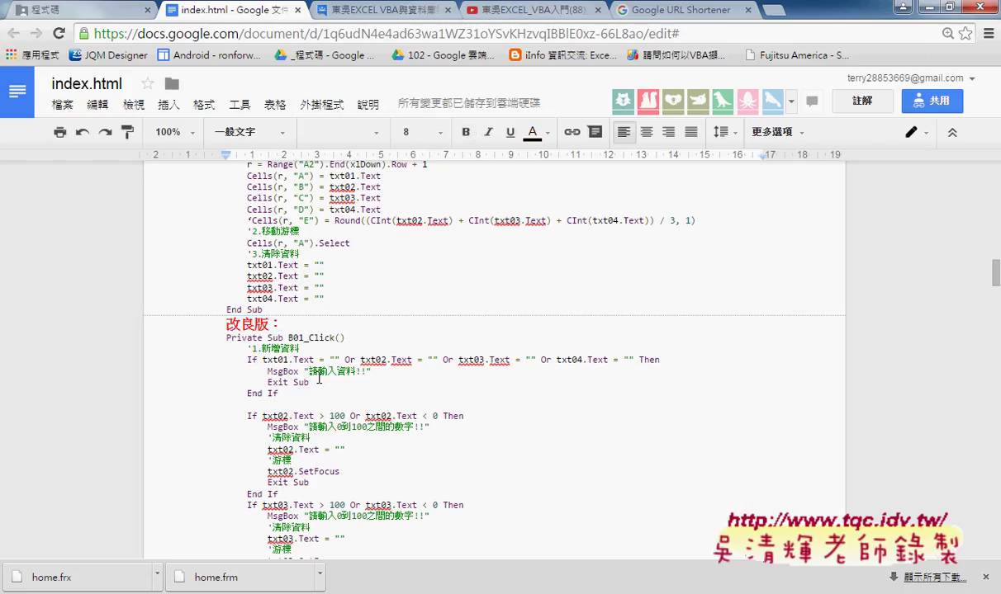
{"action": "left_click", "coordinate": [339, 429]}
{"action": "scroll", "coordinate": [427, 432], "scroll_direction": "down", "scroll_amount": 3}
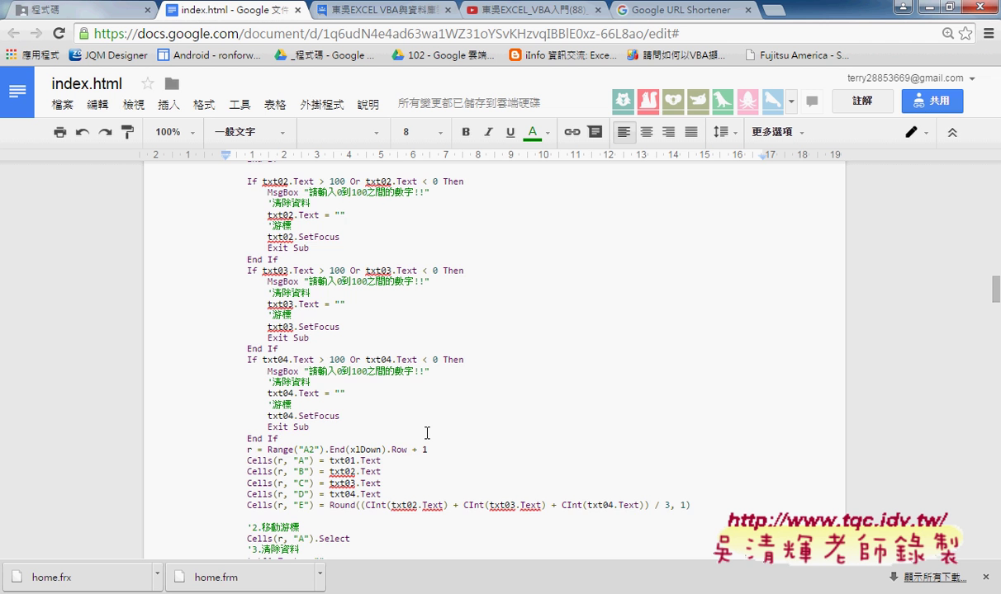
{"action": "scroll", "coordinate": [426, 432], "scroll_direction": "down", "scroll_amount": 5}
{"action": "scroll", "coordinate": [427, 432], "scroll_direction": "down", "scroll_amount": 8}
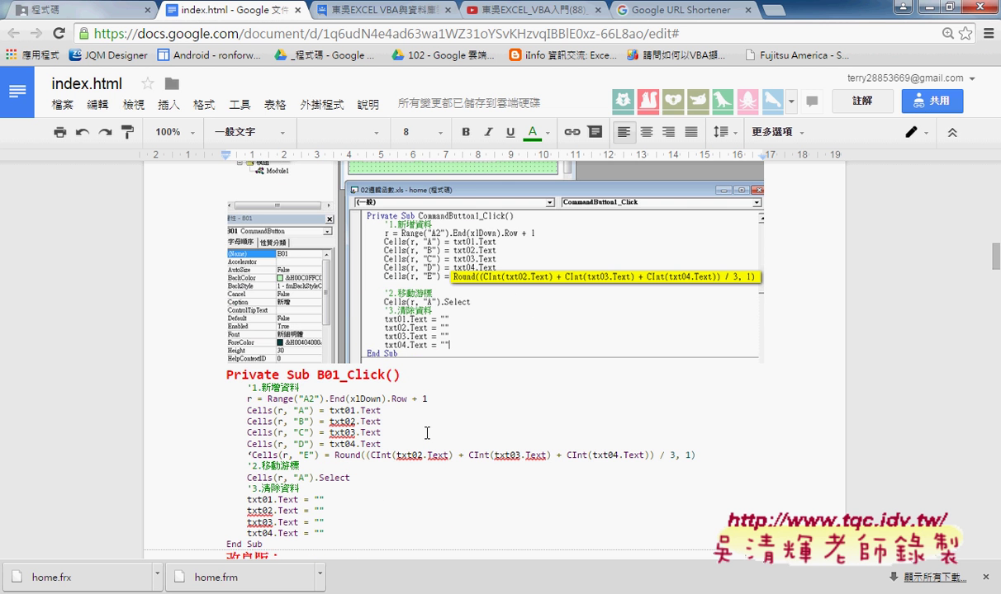
{"action": "scroll", "coordinate": [427, 433], "scroll_direction": "up", "scroll_amount": 10}
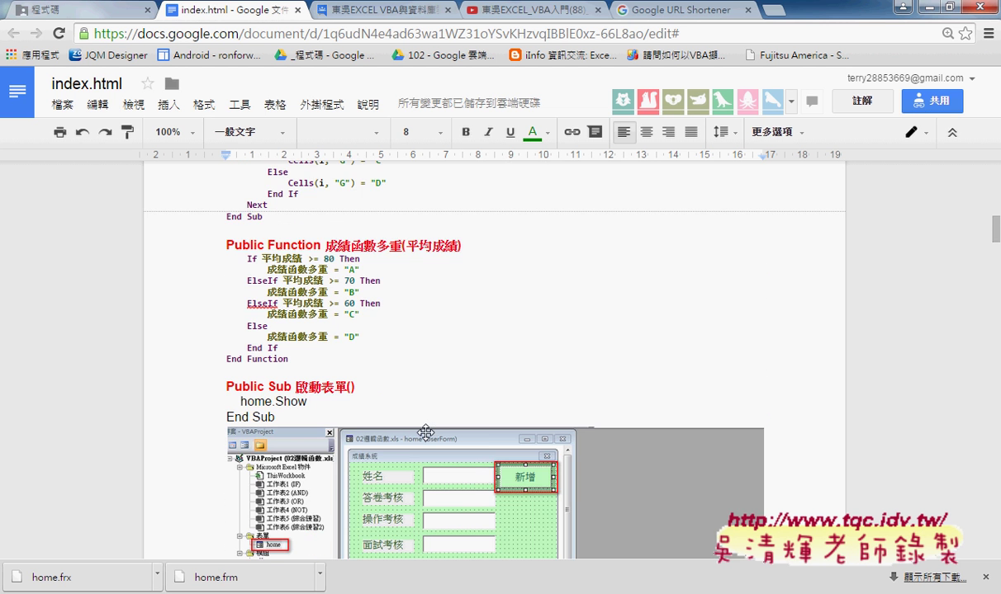
{"action": "scroll", "coordinate": [425, 433], "scroll_direction": "down", "scroll_amount": 2}
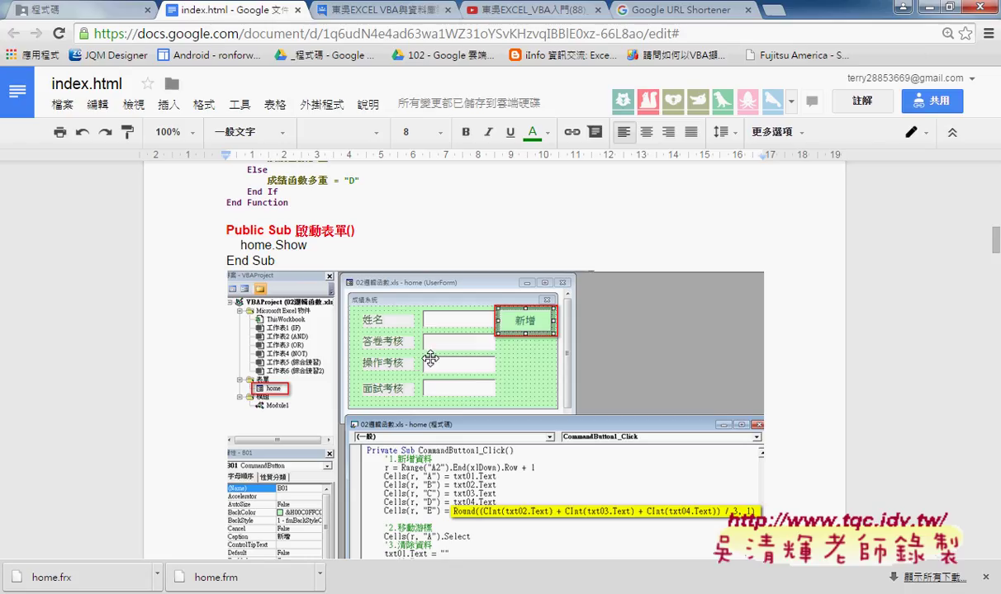